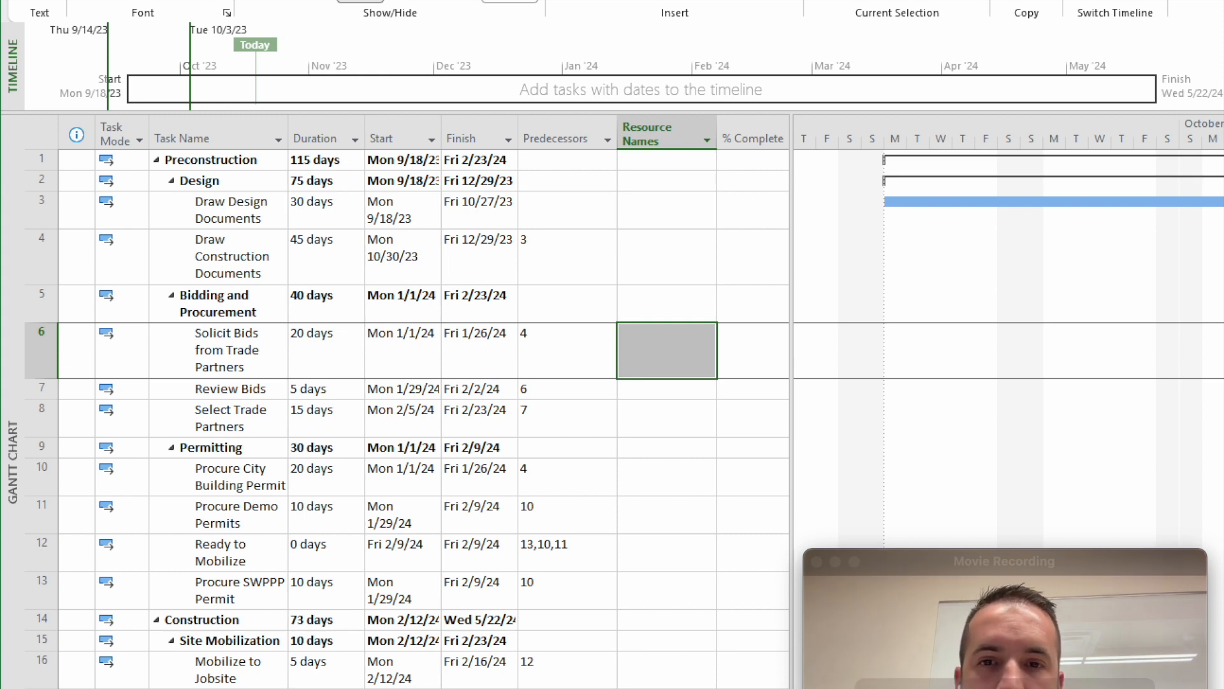
# - Review the task list from Preconstruction through the start of the Structure phase
pyautogui.click(638, 312)
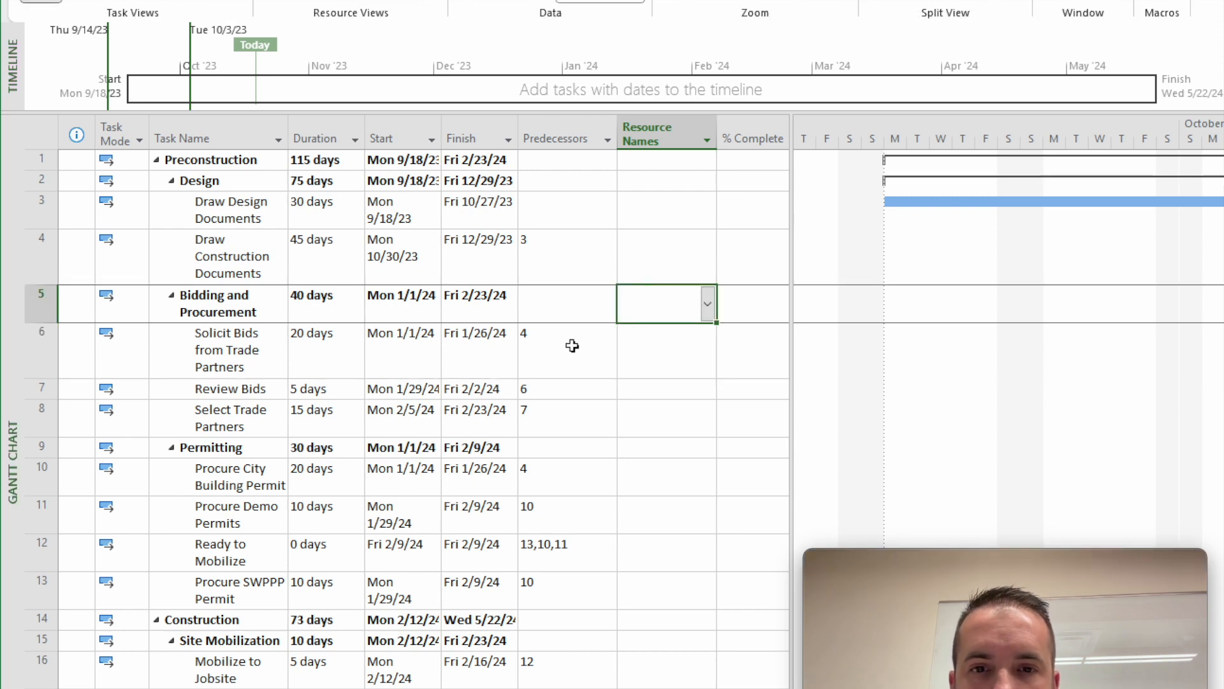
pyautogui.scroll(-4, 567, 364)
pyautogui.scroll(4, 567, 366)
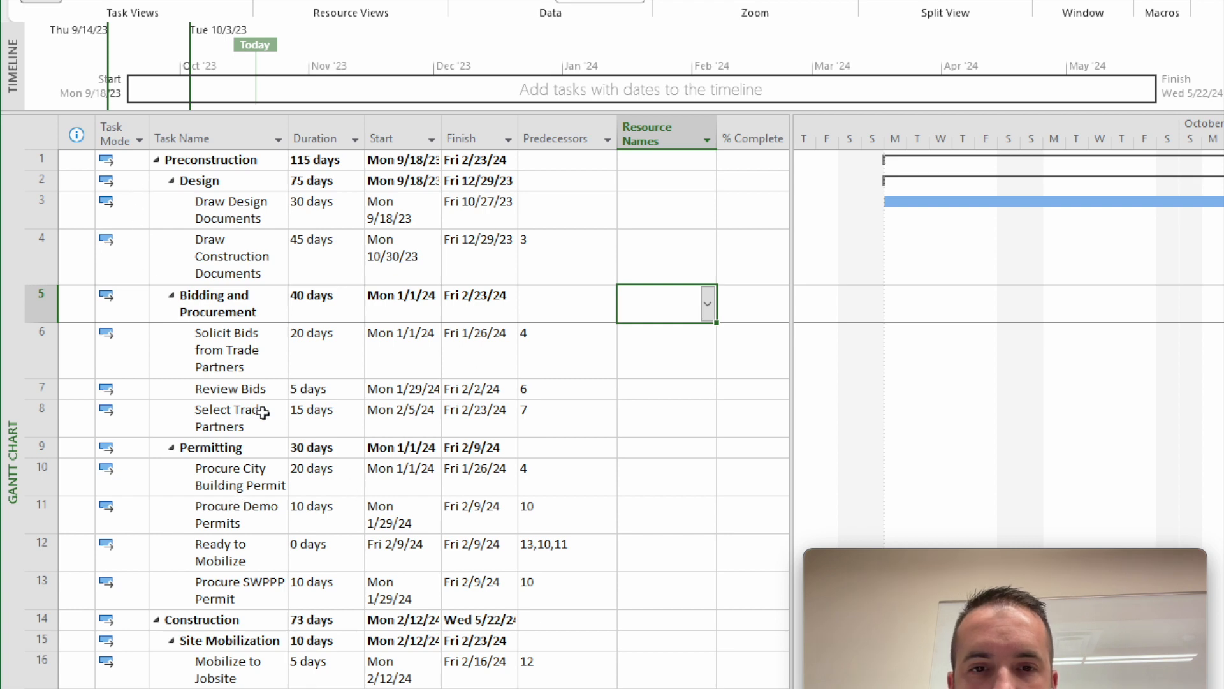
pyautogui.scroll(-1, 246, 402)
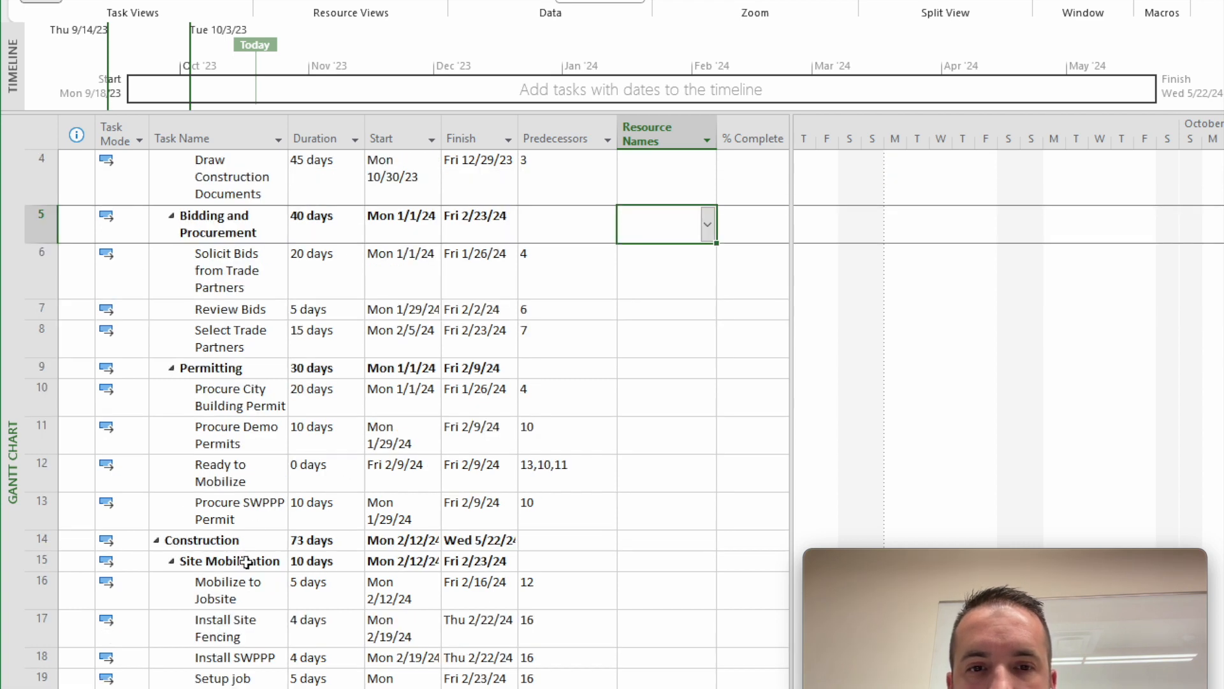
pyautogui.scroll(-1, 253, 606)
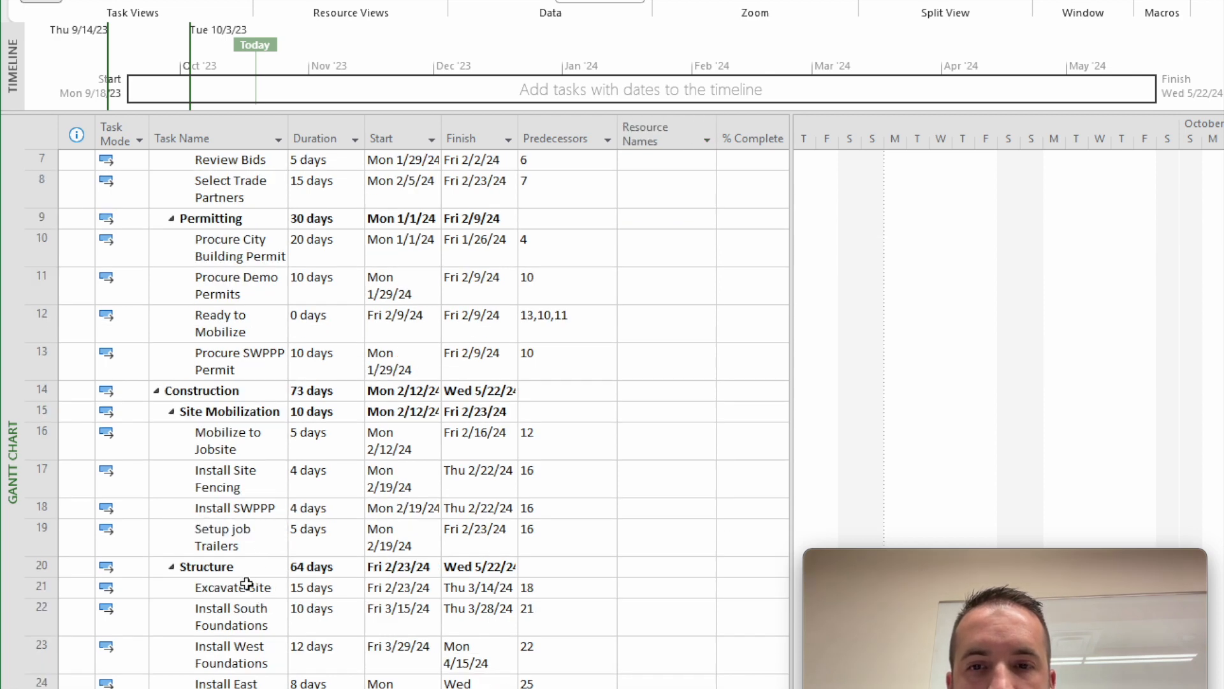
pyautogui.scroll(2, 246, 584)
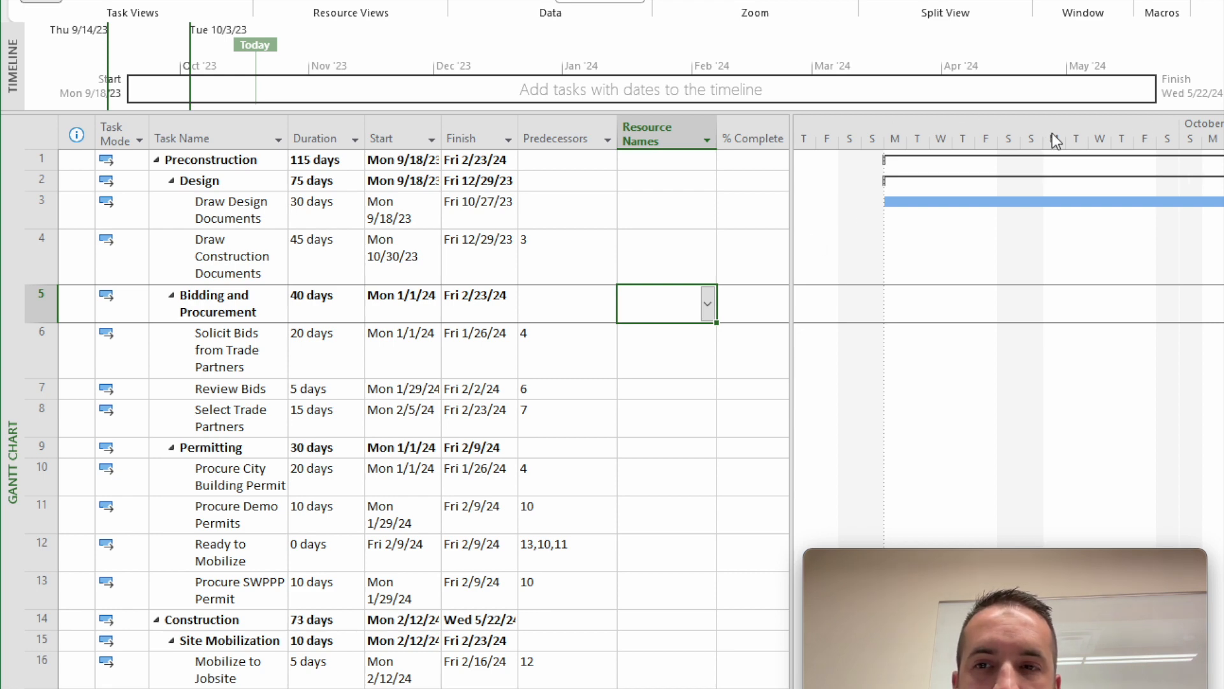
# - Set the Gantt chart timescale's middle tier units to Quarters
pyautogui.rightClick(973, 135)
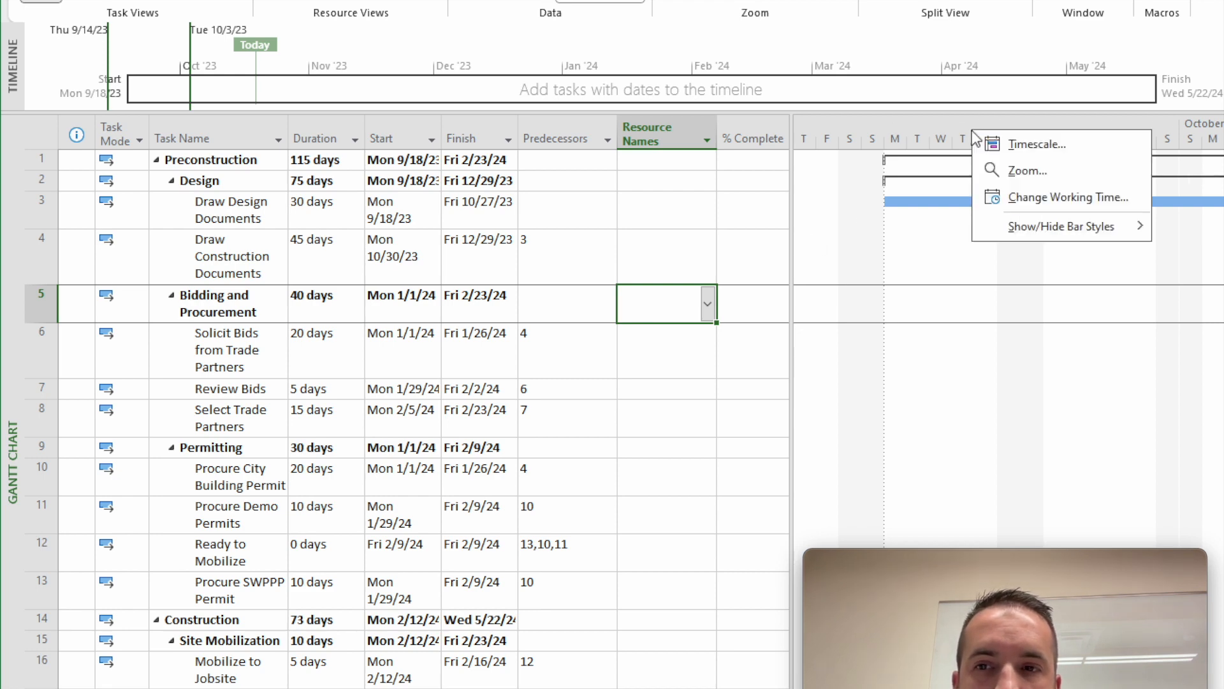
pyautogui.click(1005, 143)
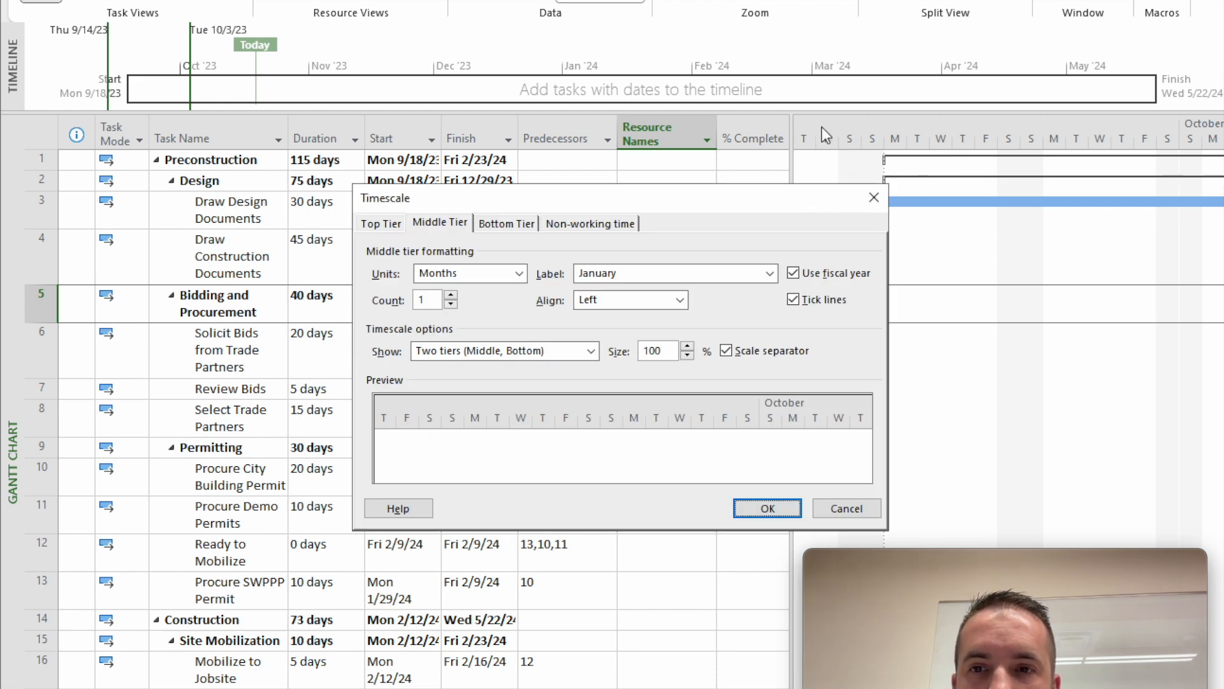
pyautogui.click(396, 224)
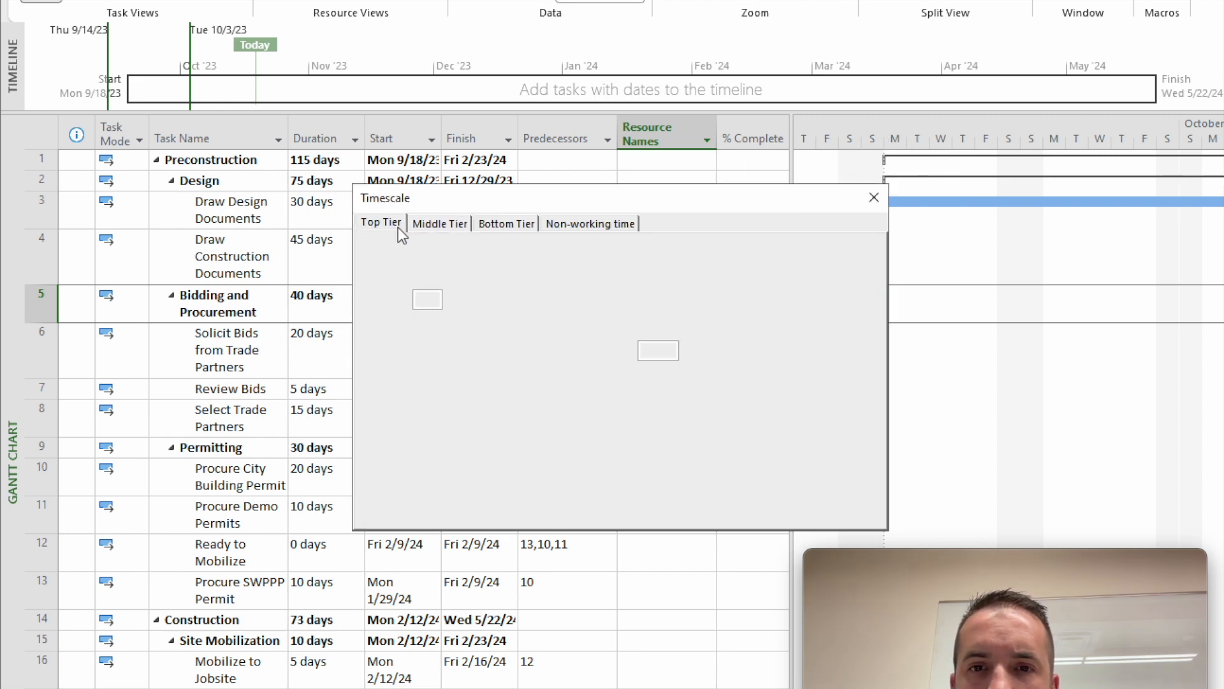
pyautogui.click(438, 223)
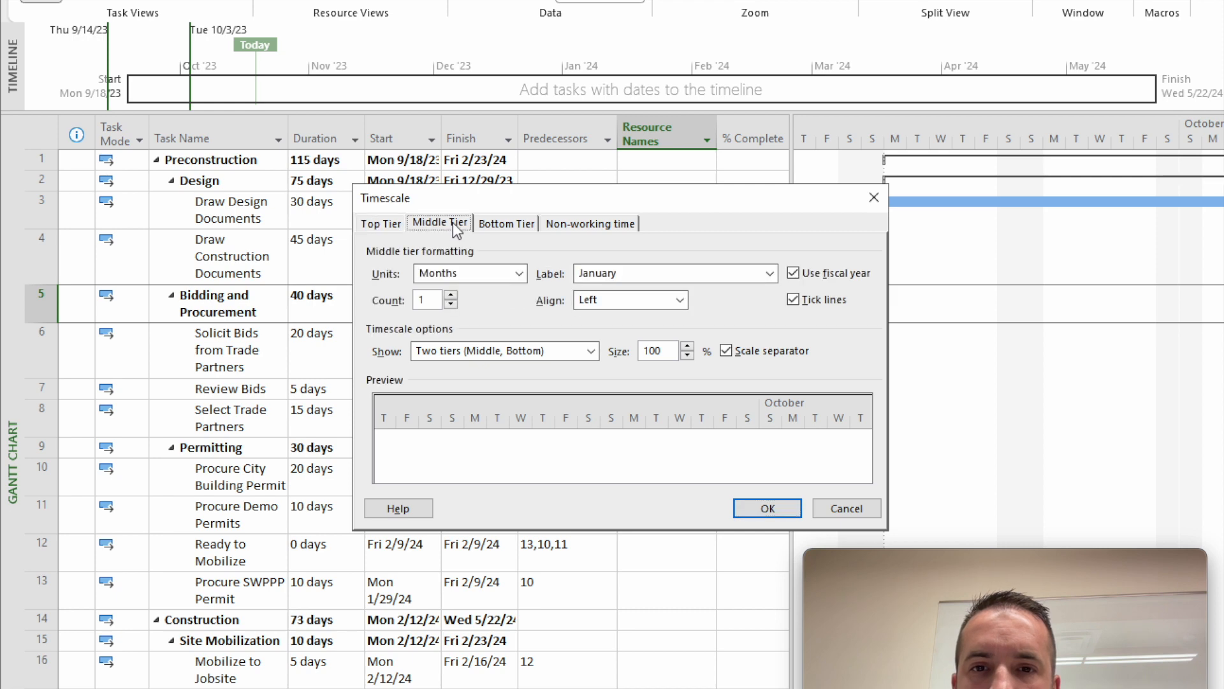
pyautogui.click(503, 224)
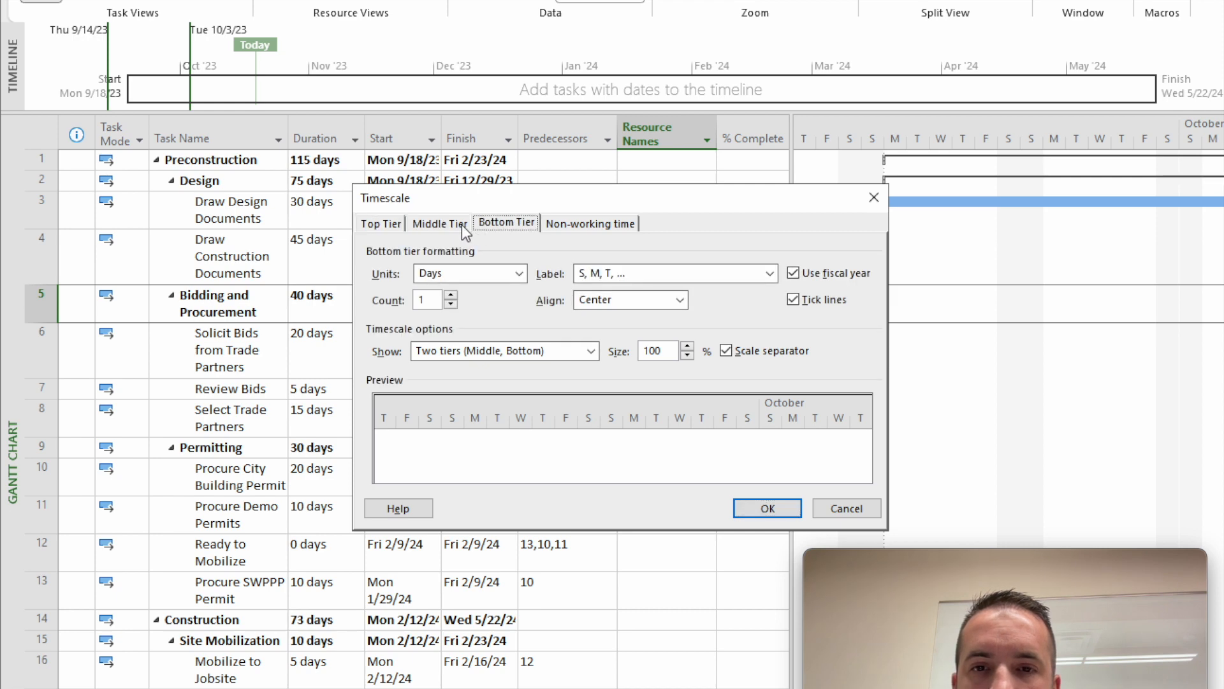
pyautogui.click(462, 225)
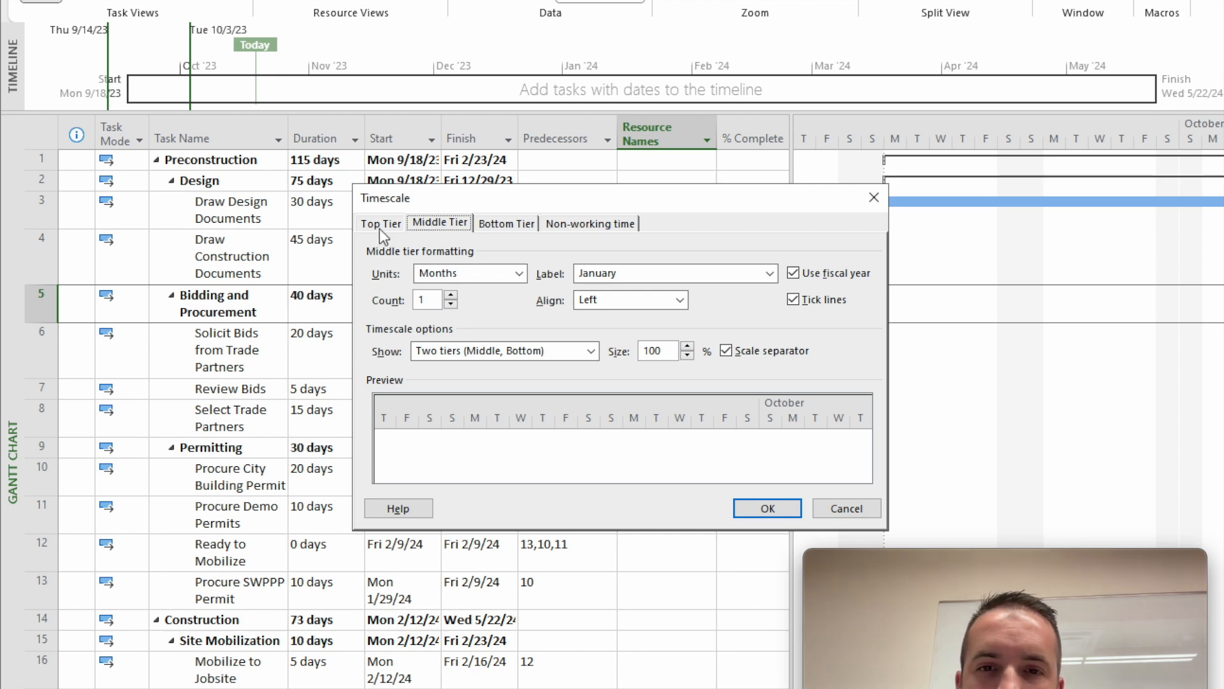
pyautogui.click(520, 273)
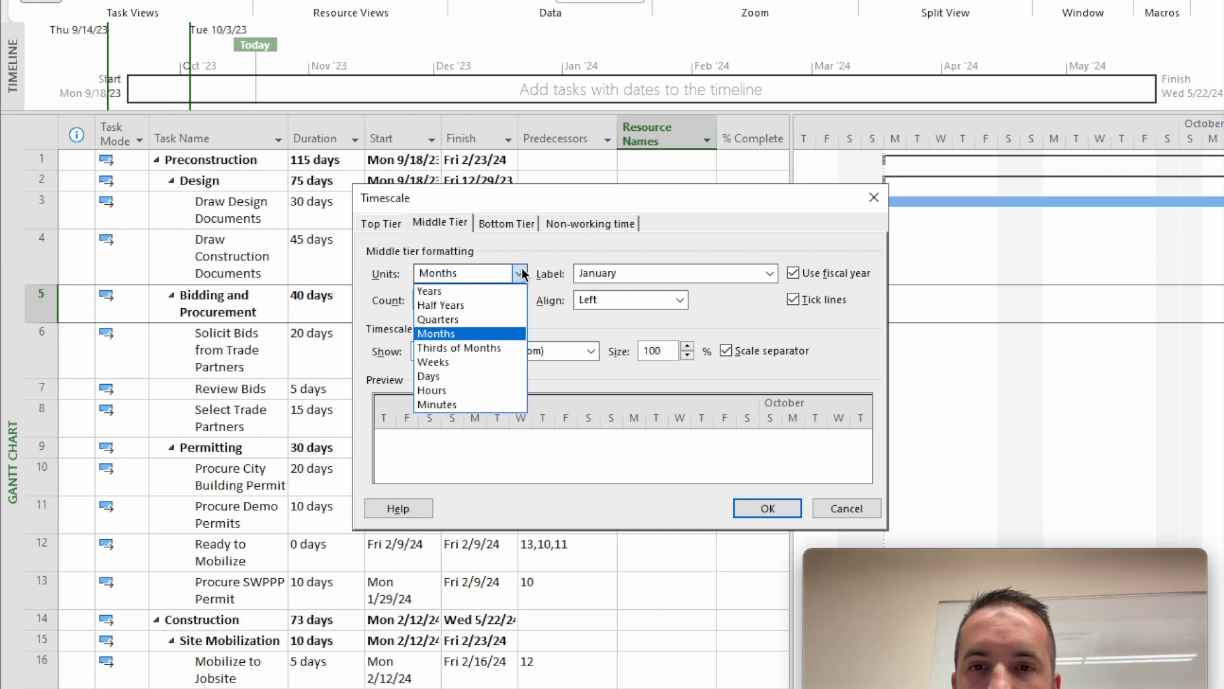
pyautogui.click(497, 319)
# - Set the timescale's bottom tier units to Months and apply the timescale changes
pyautogui.click(507, 229)
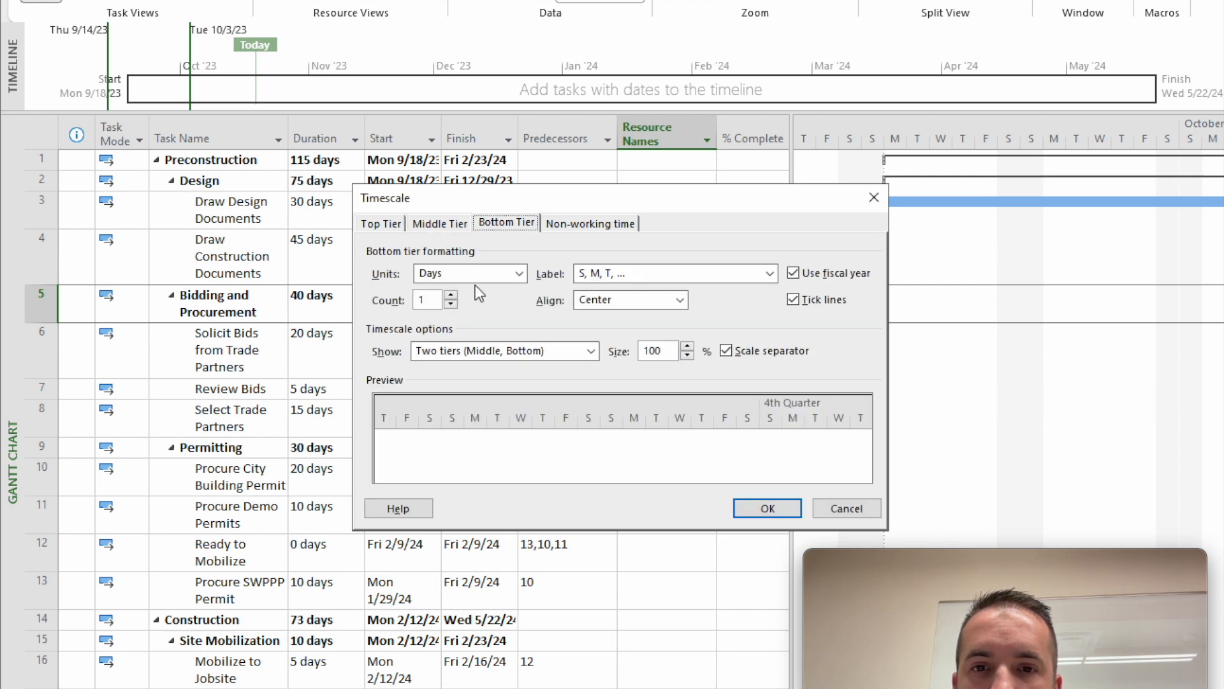
pyautogui.click(477, 274)
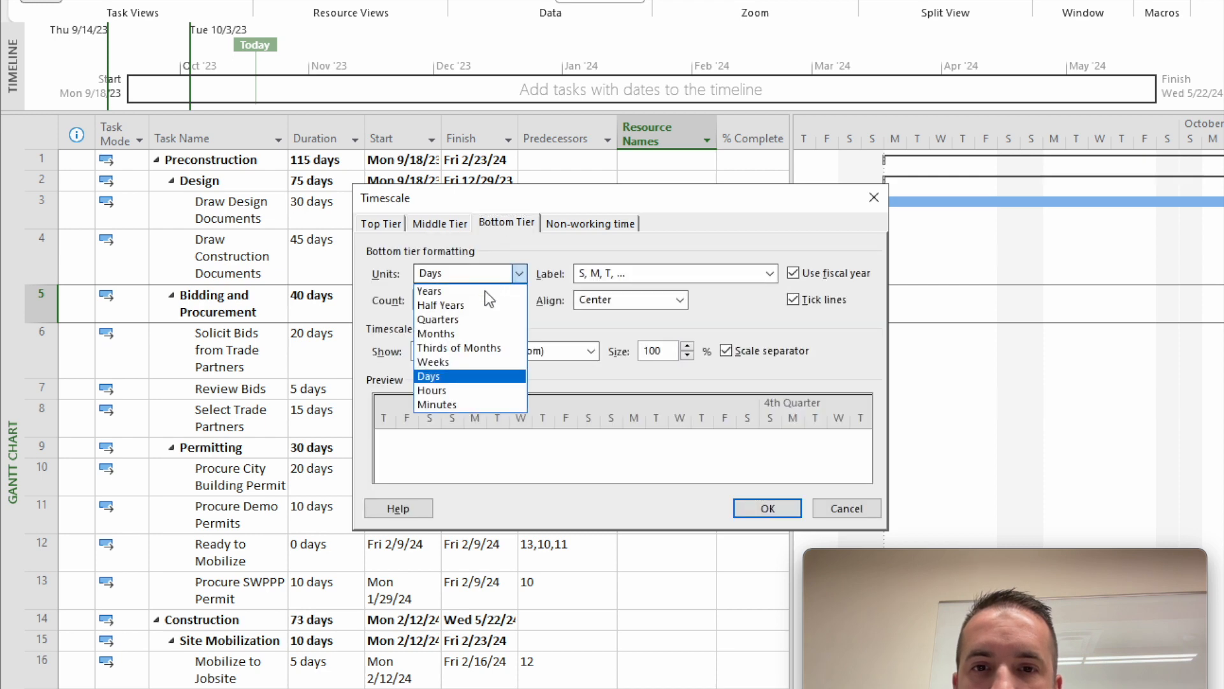
pyautogui.click(480, 332)
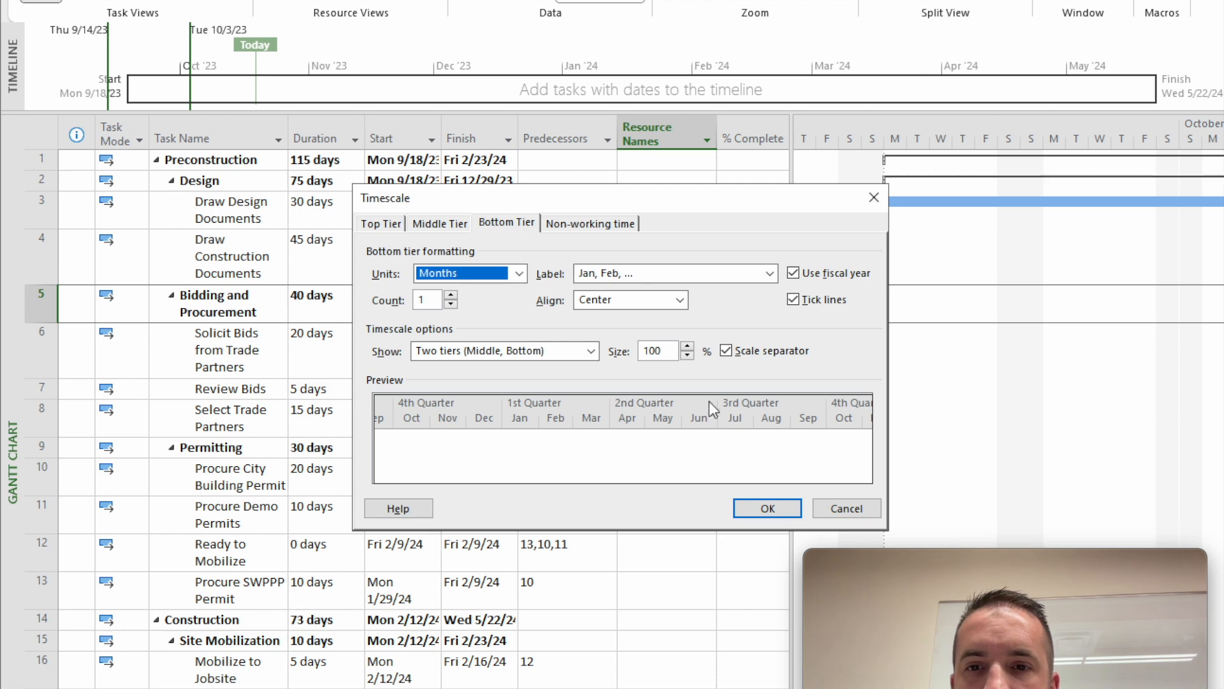
pyautogui.click(769, 508)
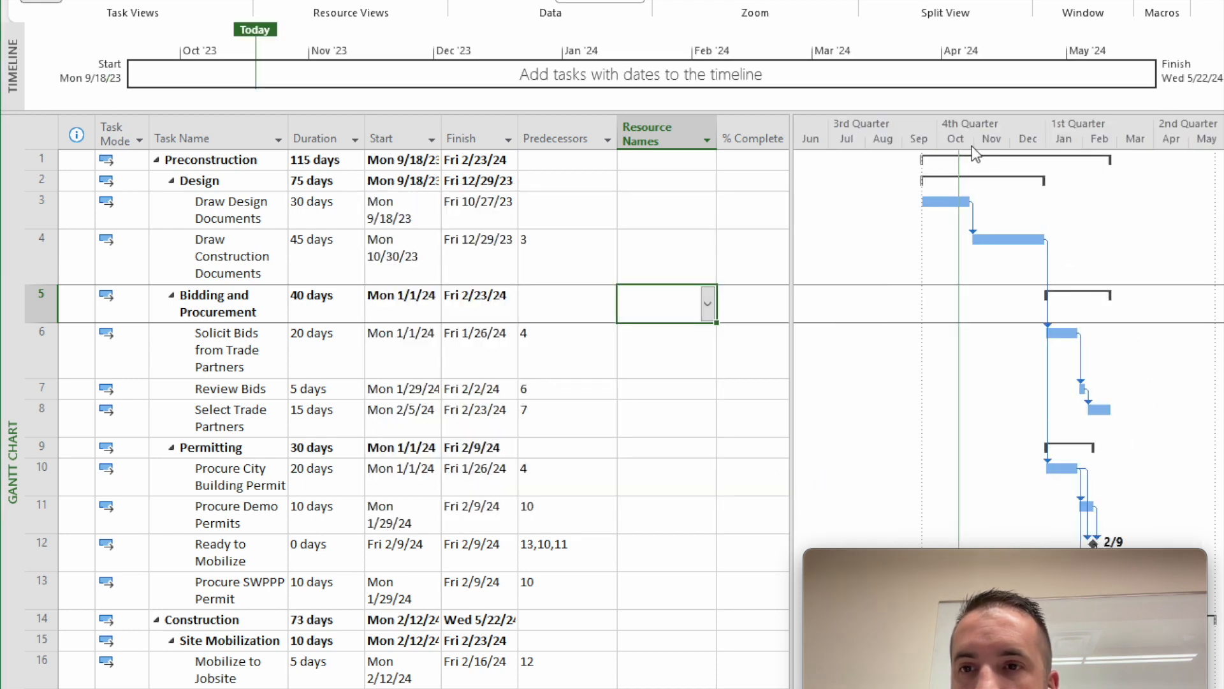
# - Examine the Gantt bars and dependency links of all tasks on the quarterly and monthly timescale
pyautogui.scroll(-2, 1017, 304)
pyautogui.scroll(1, 1017, 303)
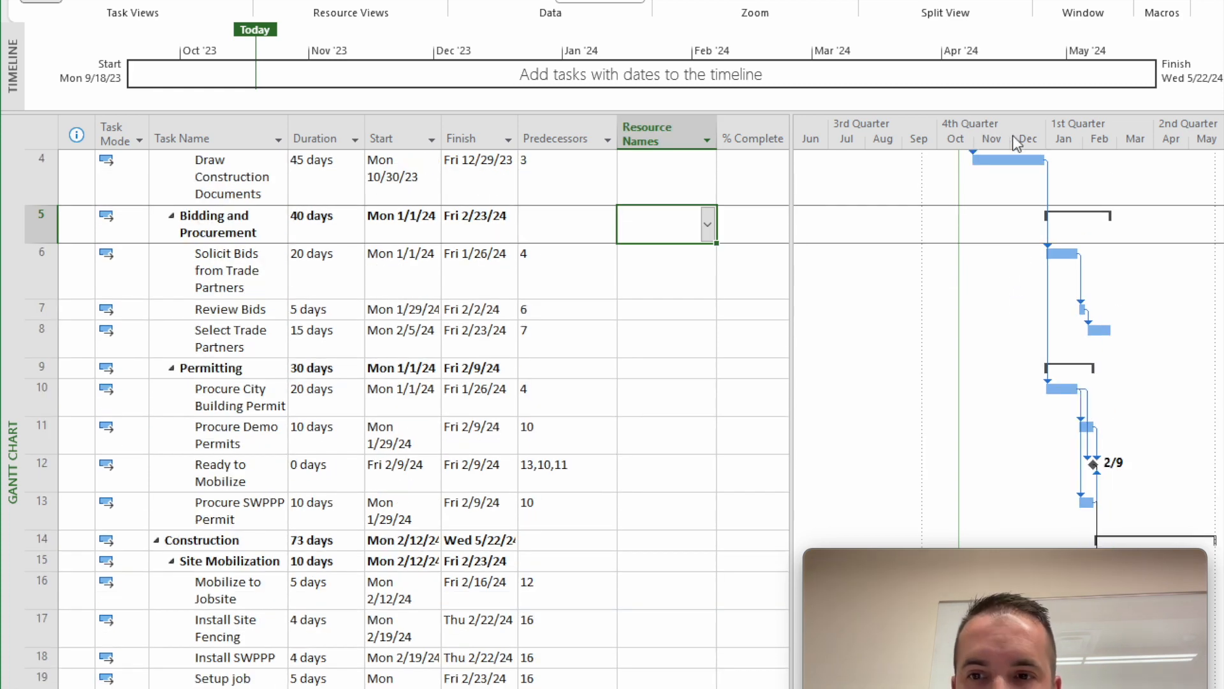
pyautogui.scroll(1, 1008, 246)
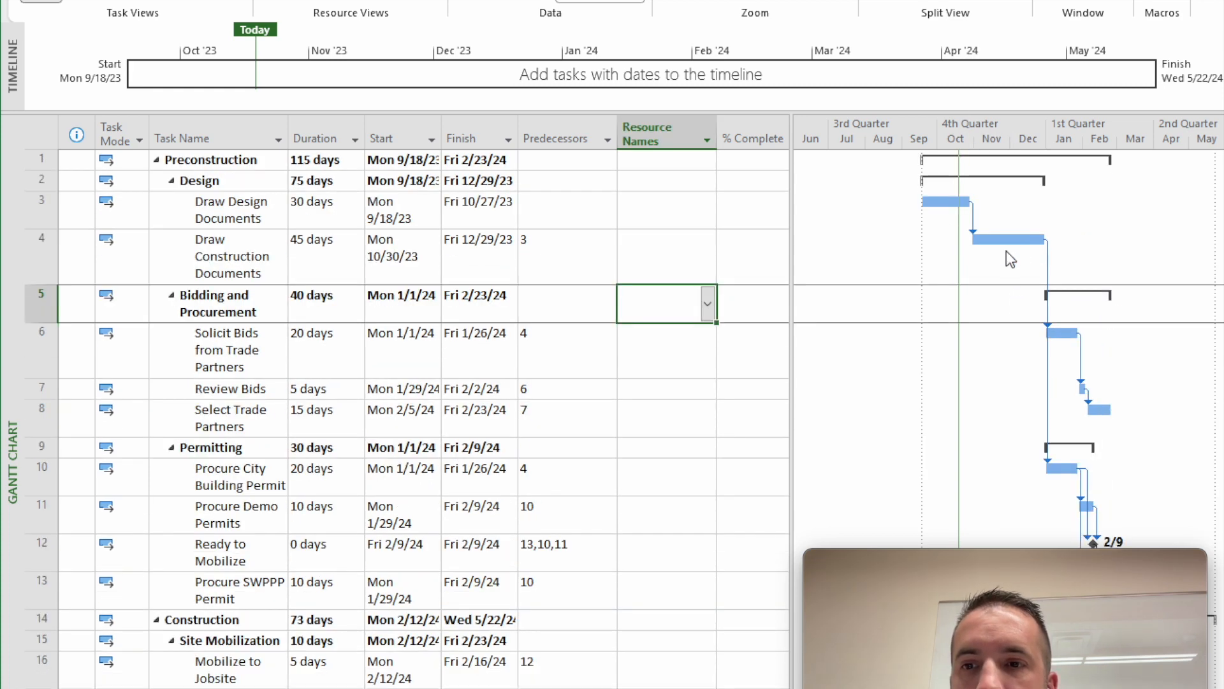
pyautogui.scroll(-4, 1006, 251)
pyautogui.scroll(-3, 1006, 249)
pyautogui.scroll(7, 1006, 249)
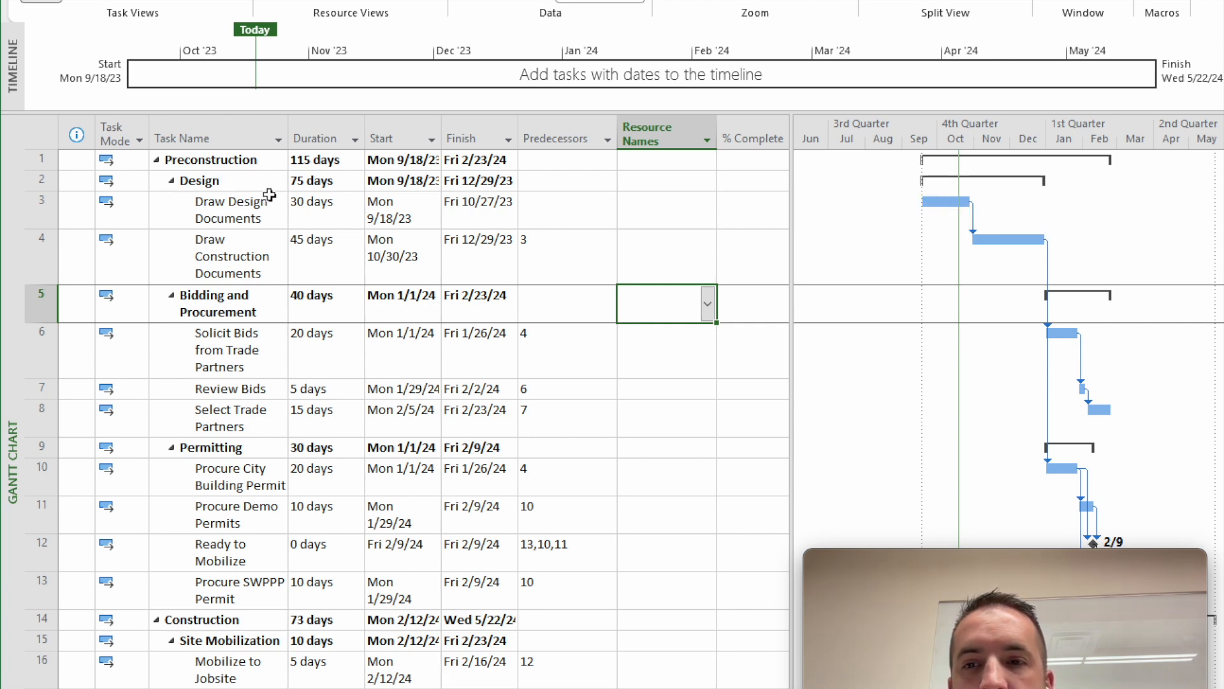
pyautogui.scroll(-6, 358, 227)
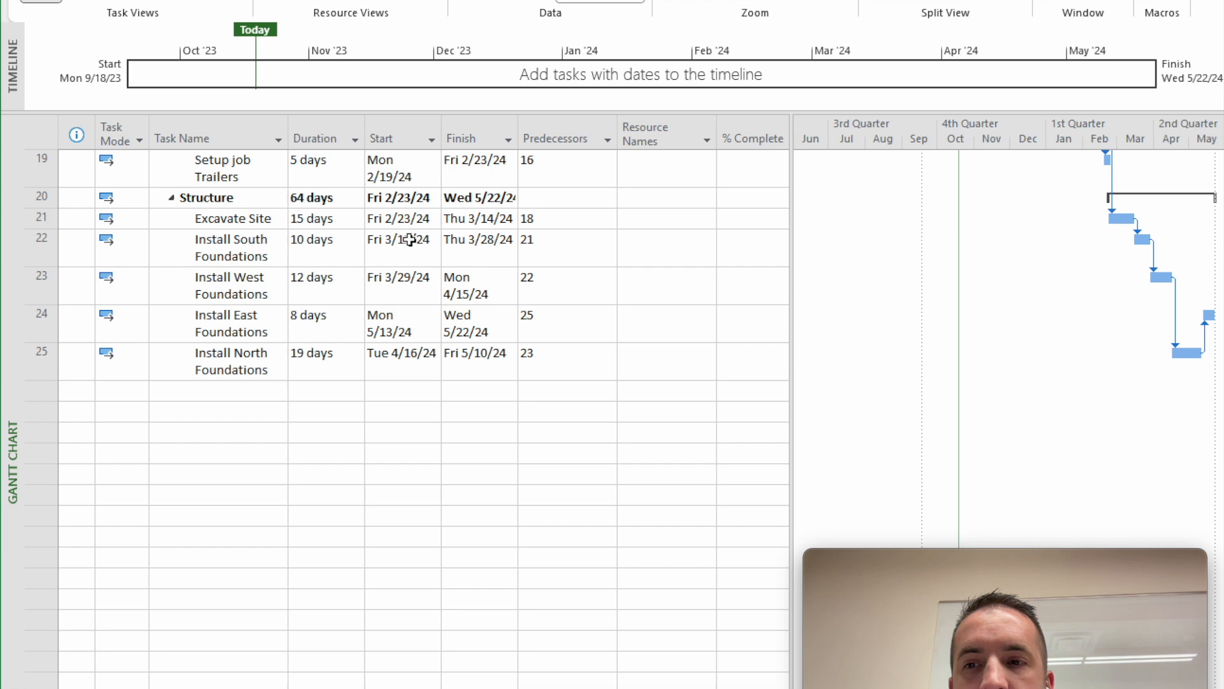
pyautogui.scroll(6, 781, 309)
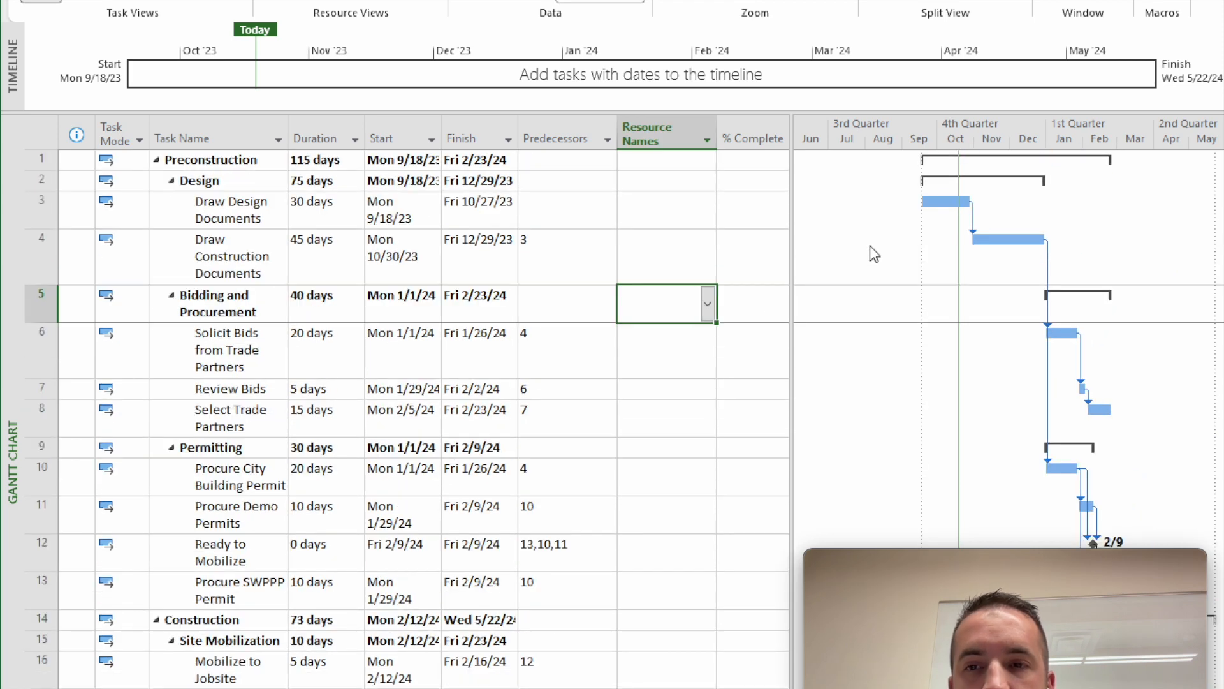
# - Show the Critical Tasks bar style in the Gantt chart
pyautogui.rightClick(853, 206)
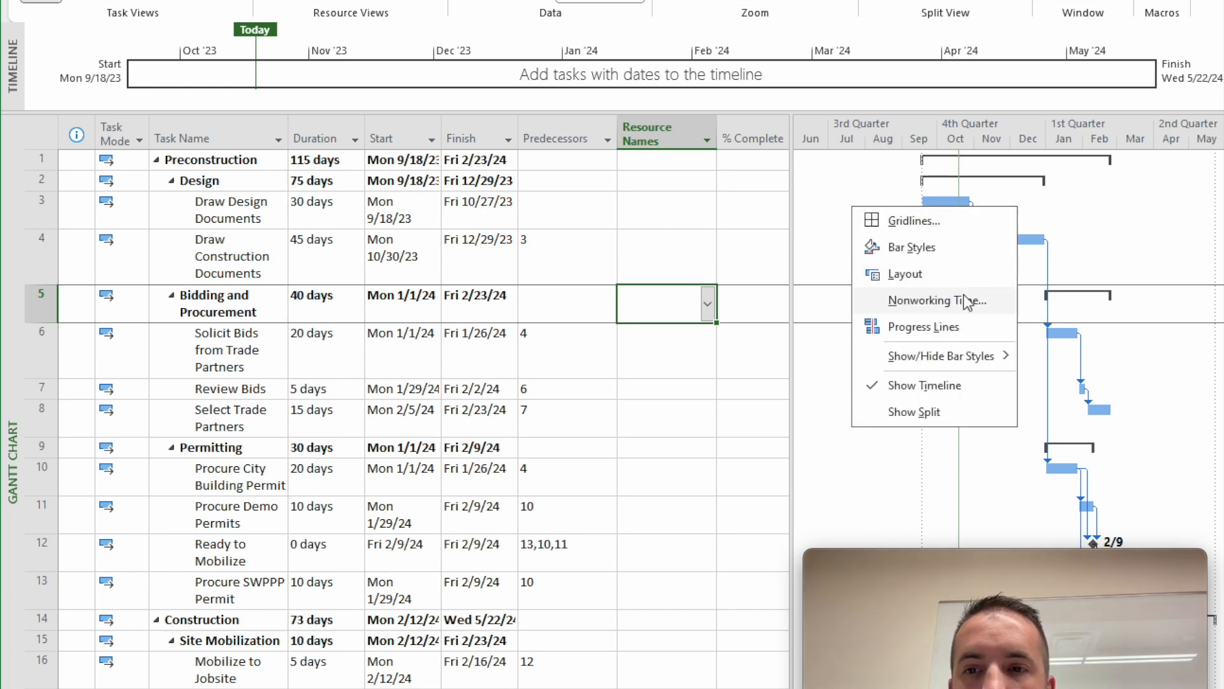
pyautogui.moveTo(955, 359)
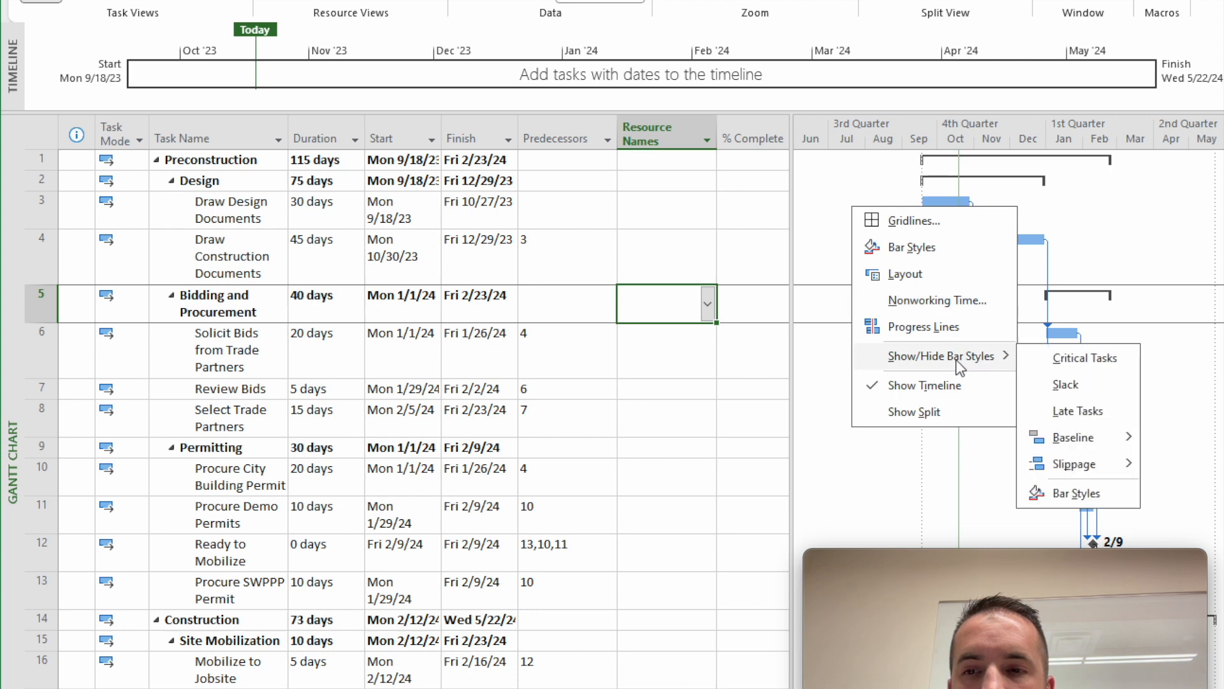
pyautogui.click(1086, 360)
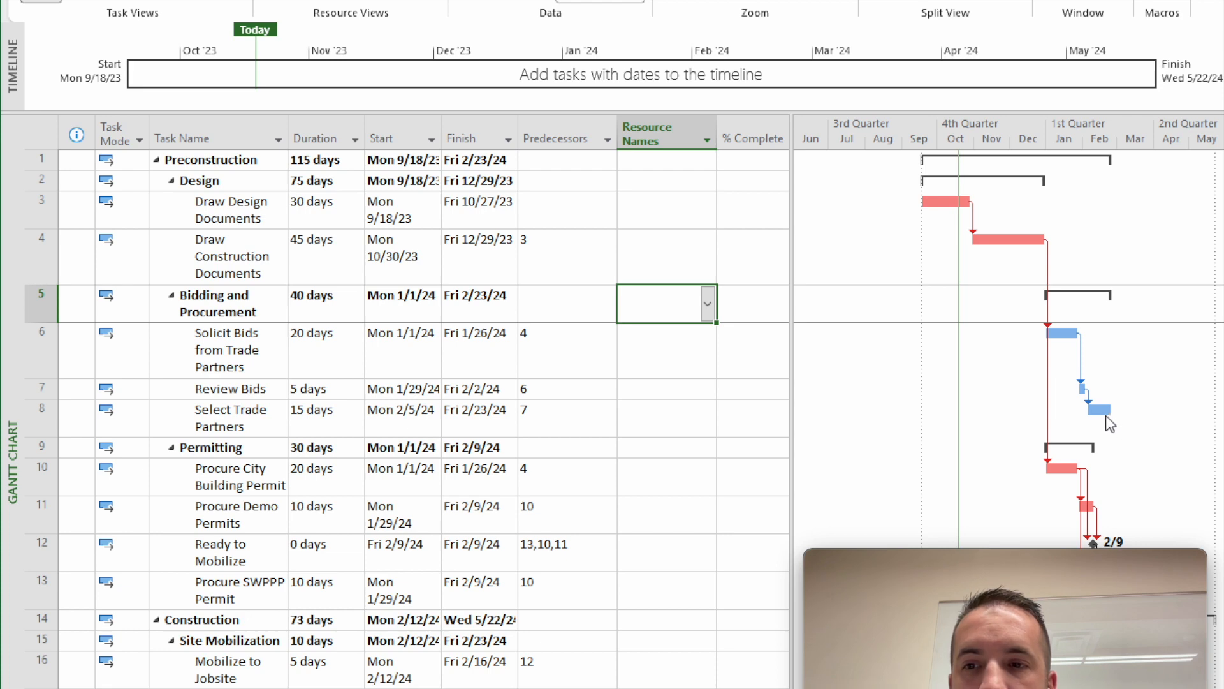
# - Examine which tasks lie on the critical path from Design through Structure, including the Select Trade Partners bar
pyautogui.scroll(-1, 1106, 415)
pyautogui.scroll(-1, 1000, 299)
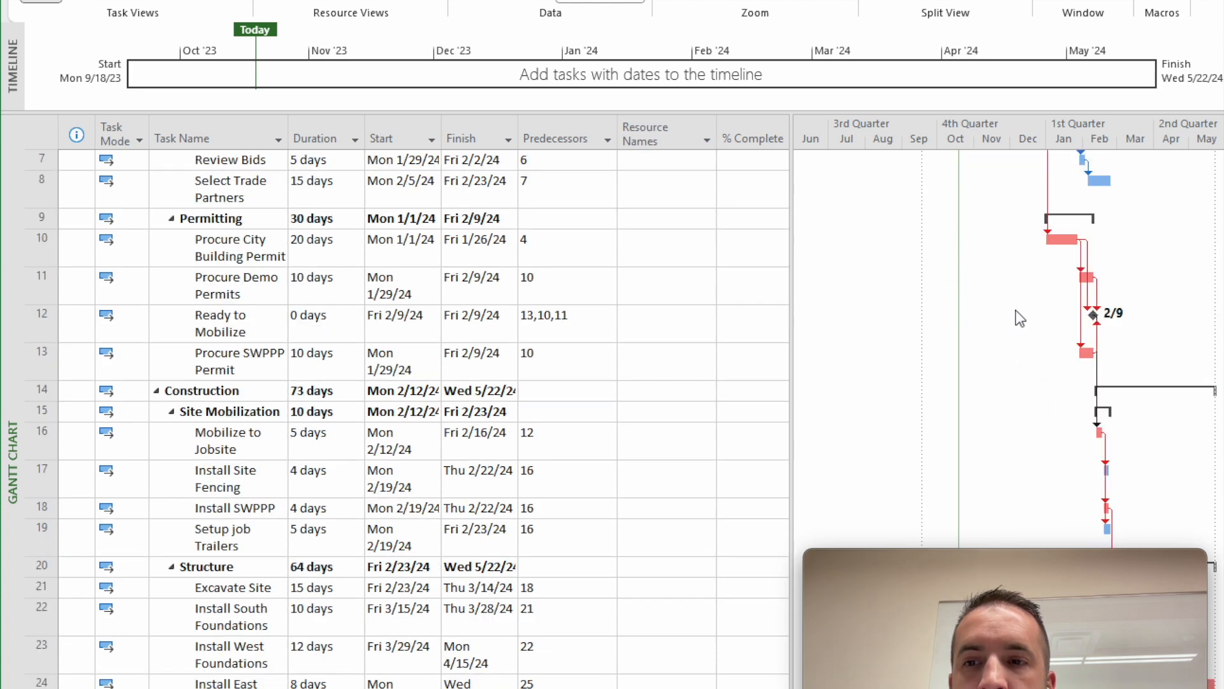
pyautogui.scroll(1, 1017, 314)
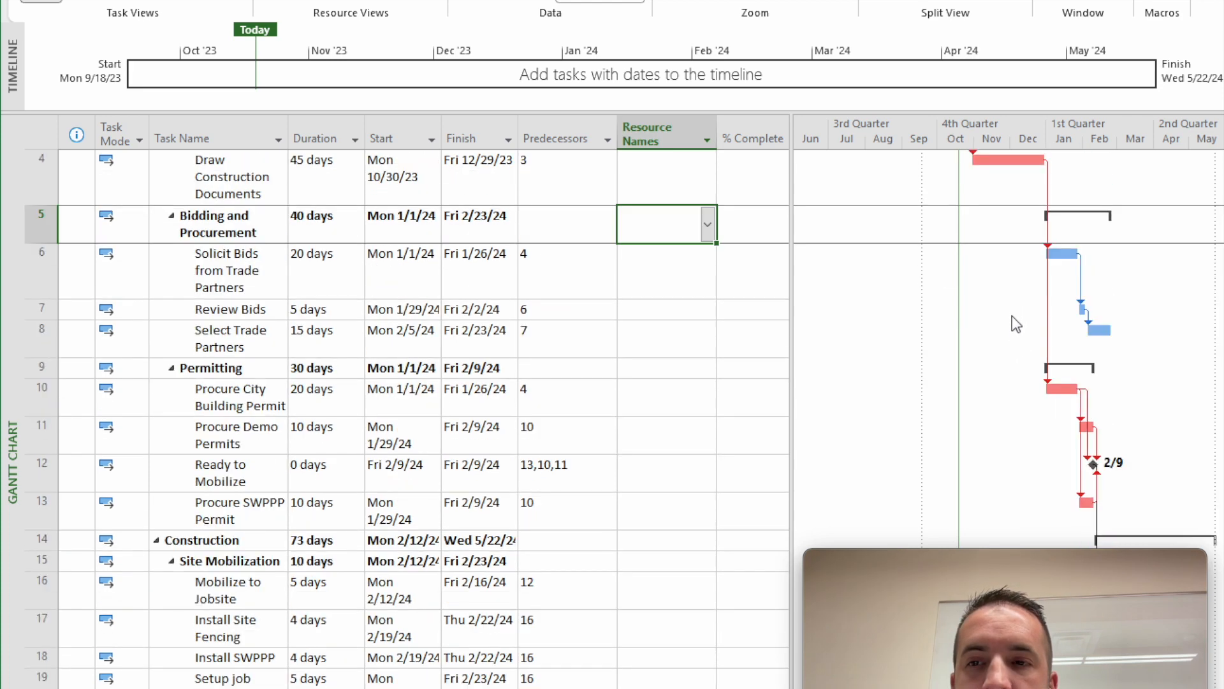
pyautogui.click(1108, 332)
pyautogui.moveTo(1108, 333)
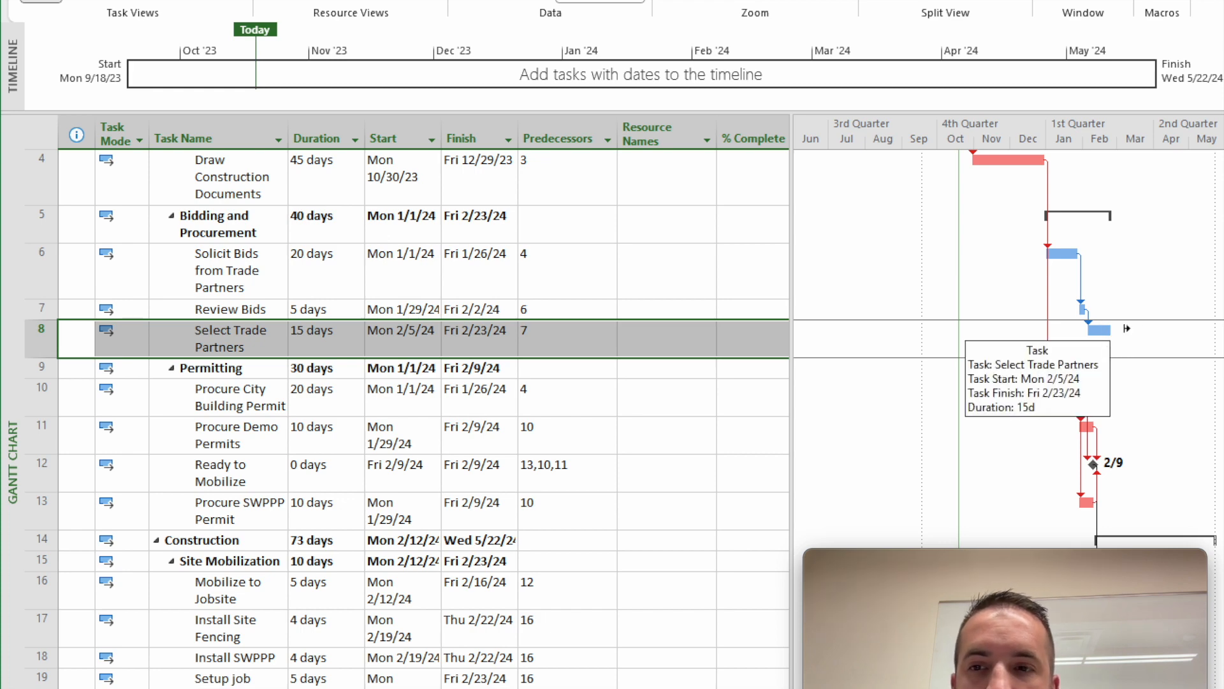
pyautogui.scroll(1, 1126, 344)
pyautogui.scroll(-1, 1103, 348)
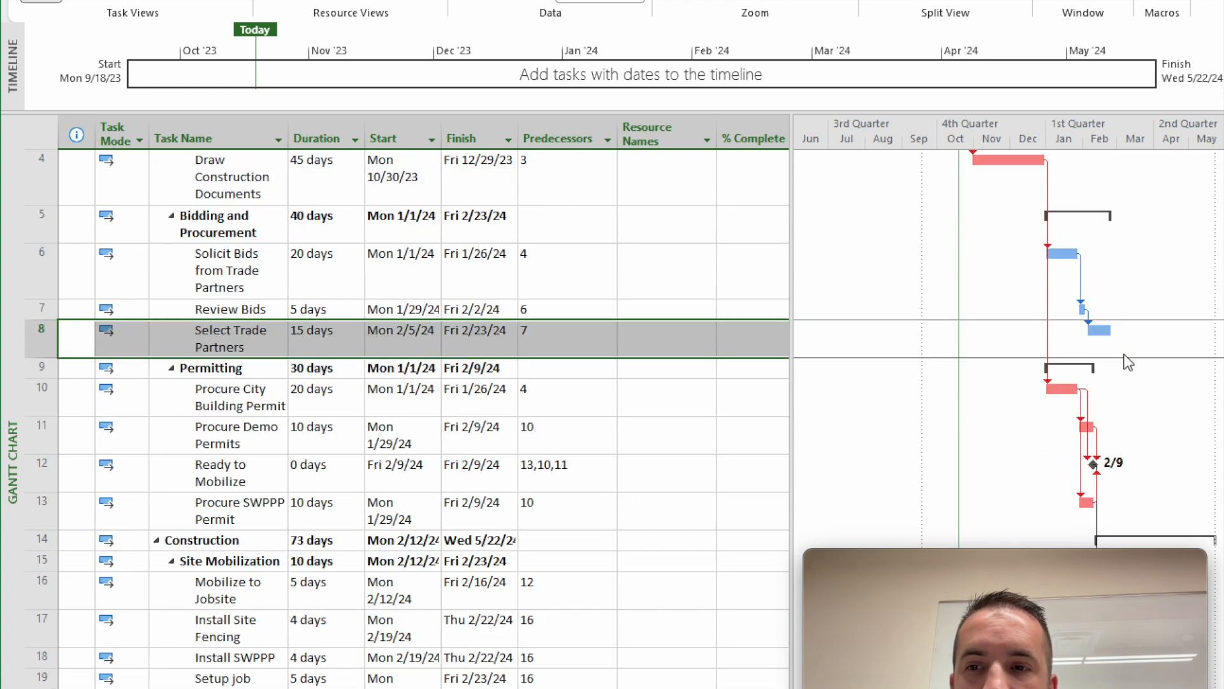
pyautogui.scroll(-1, 1103, 350)
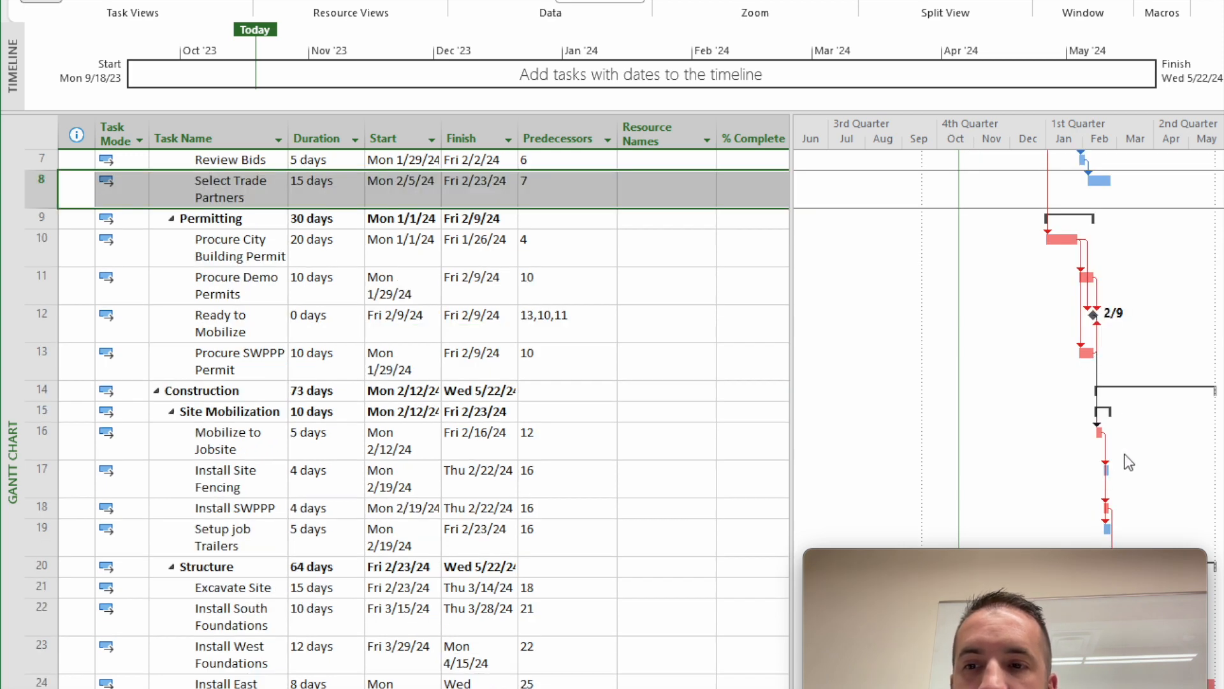
pyautogui.scroll(-1, 1126, 450)
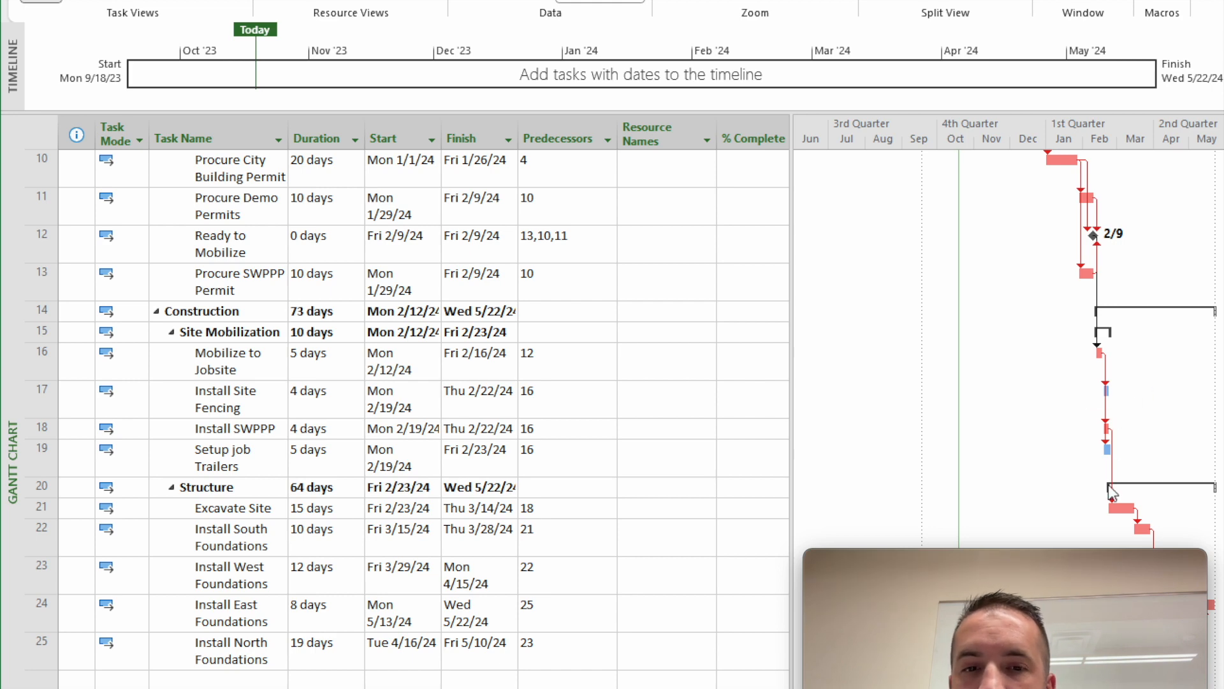
pyautogui.scroll(-1, 1109, 485)
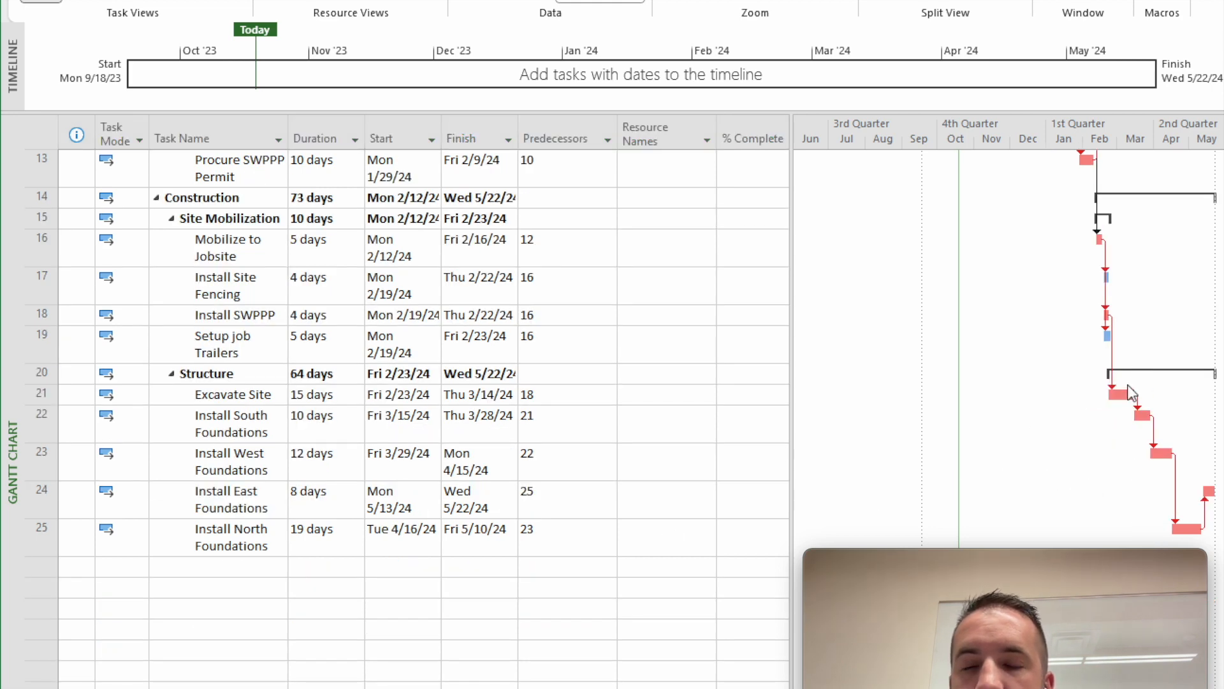
pyautogui.scroll(2, 1128, 389)
pyautogui.scroll(2, 1099, 377)
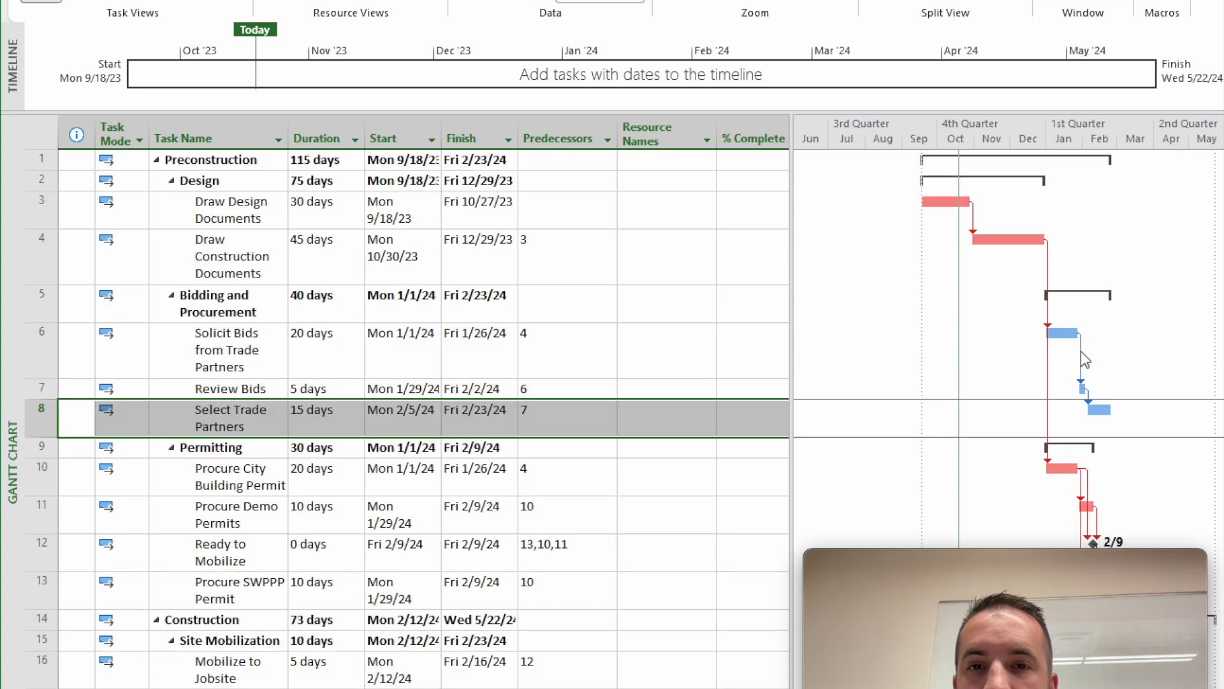
pyautogui.moveTo(1078, 345)
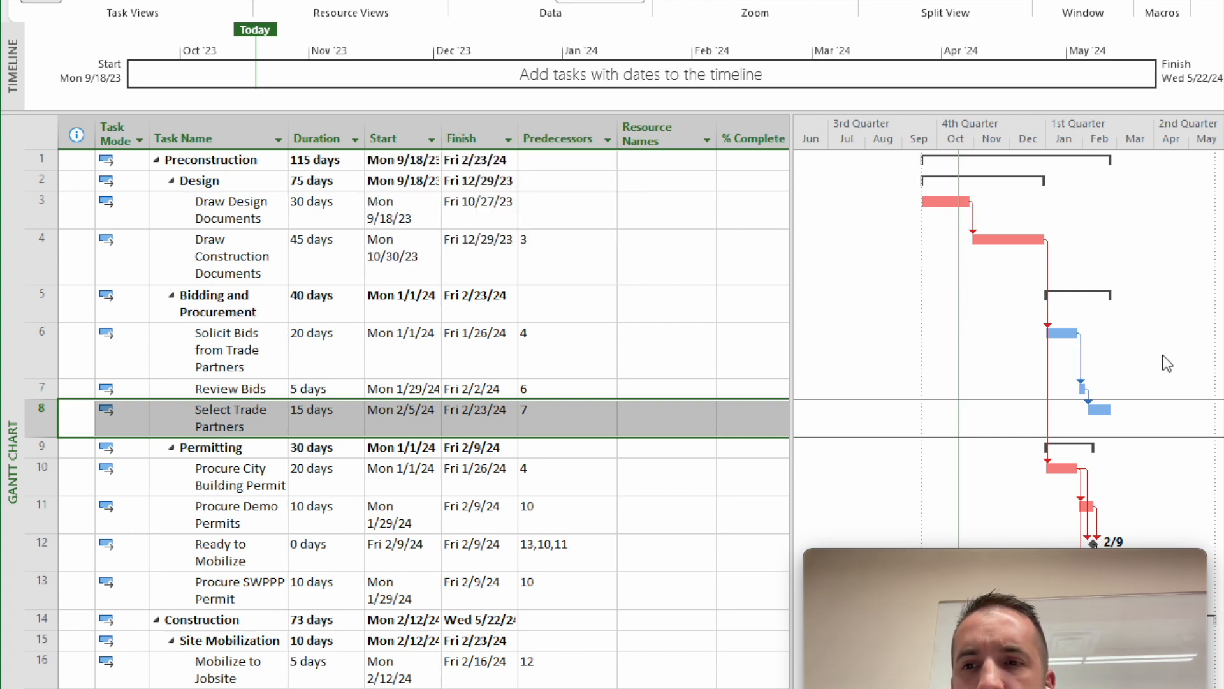
pyautogui.scroll(-2, 1108, 355)
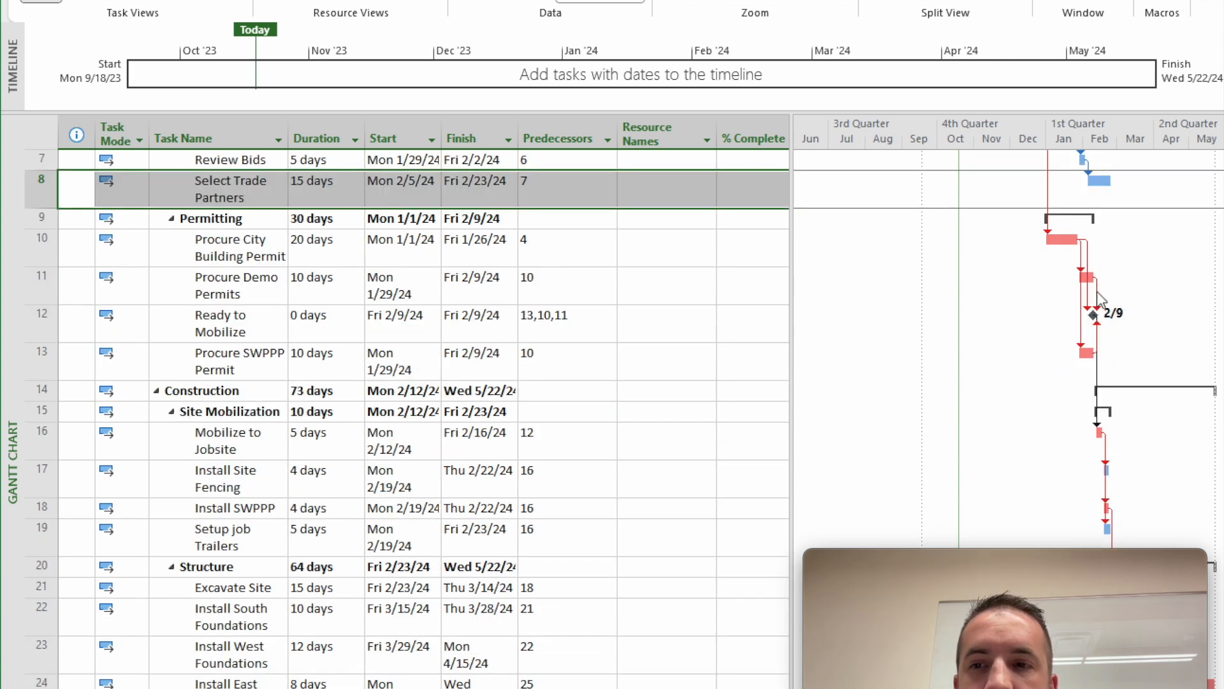
pyautogui.scroll(-2, 1103, 345)
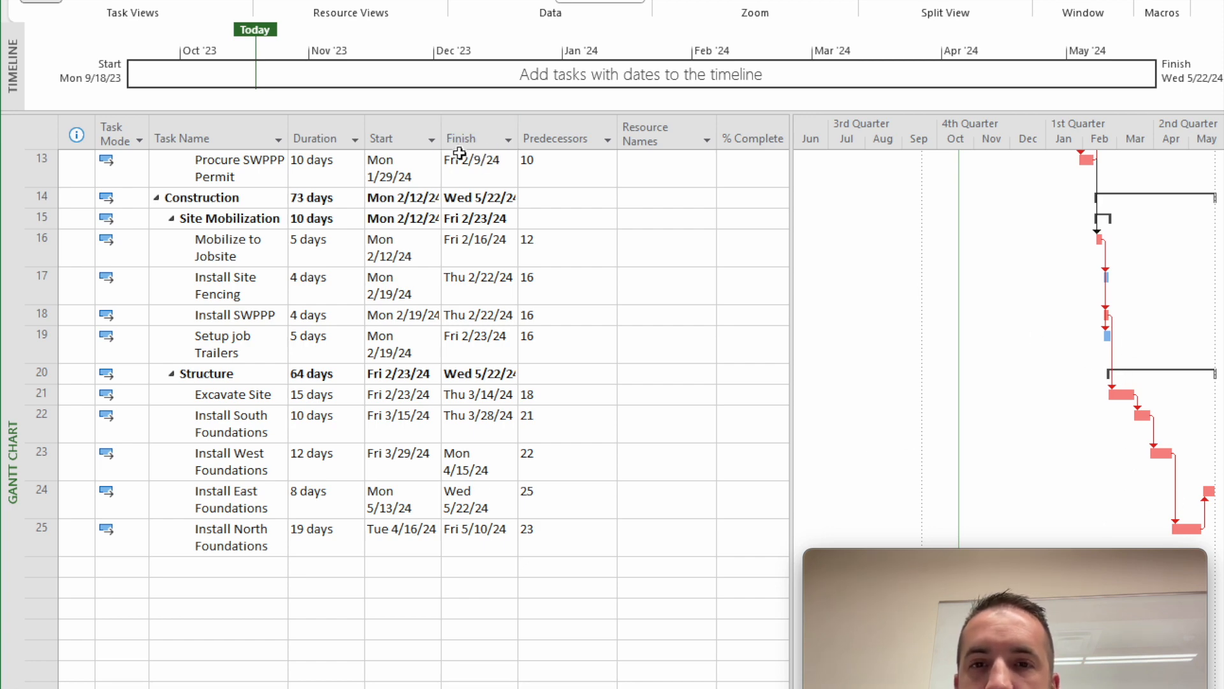
# - Sort the tasks by start date from earliest to latest and check the reordered Permitting and Structure tasks
pyautogui.click(433, 140)
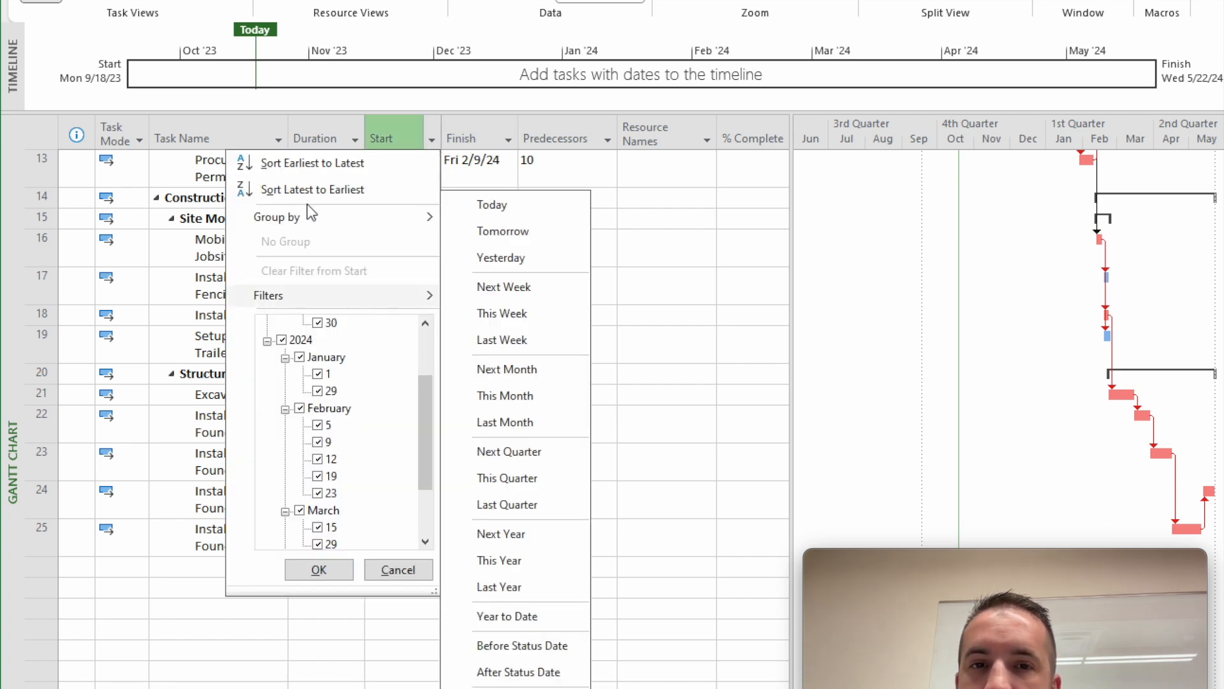
pyautogui.click(325, 165)
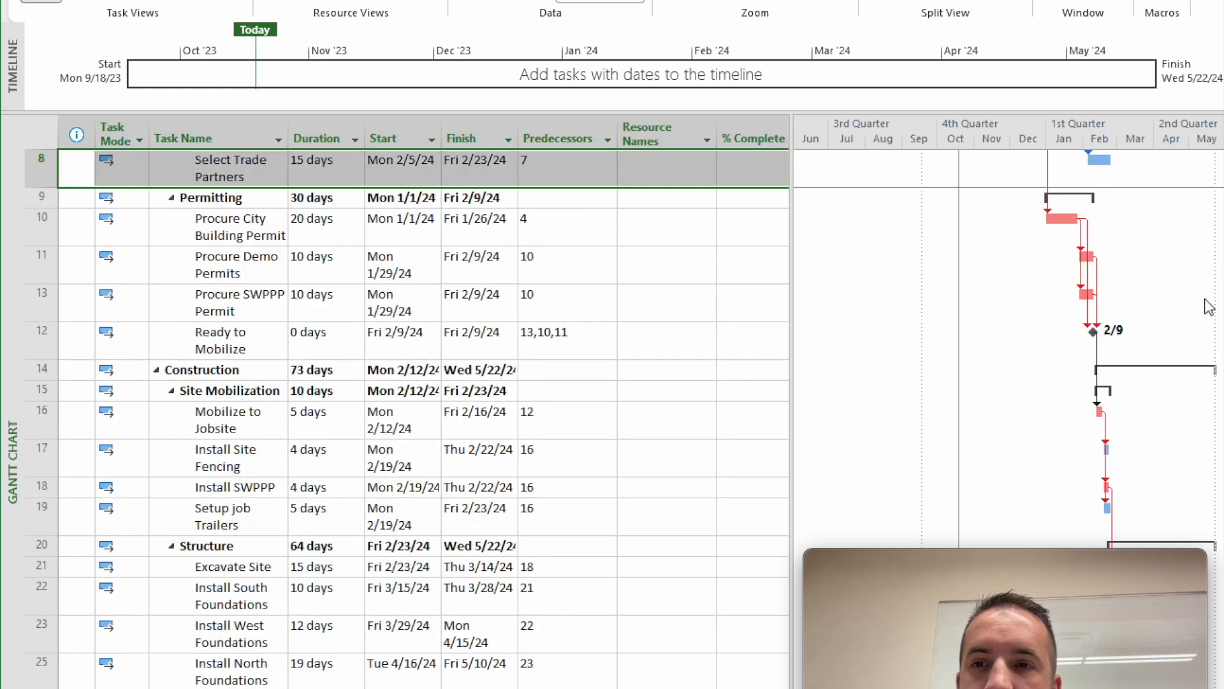
pyautogui.scroll(-3, 1090, 372)
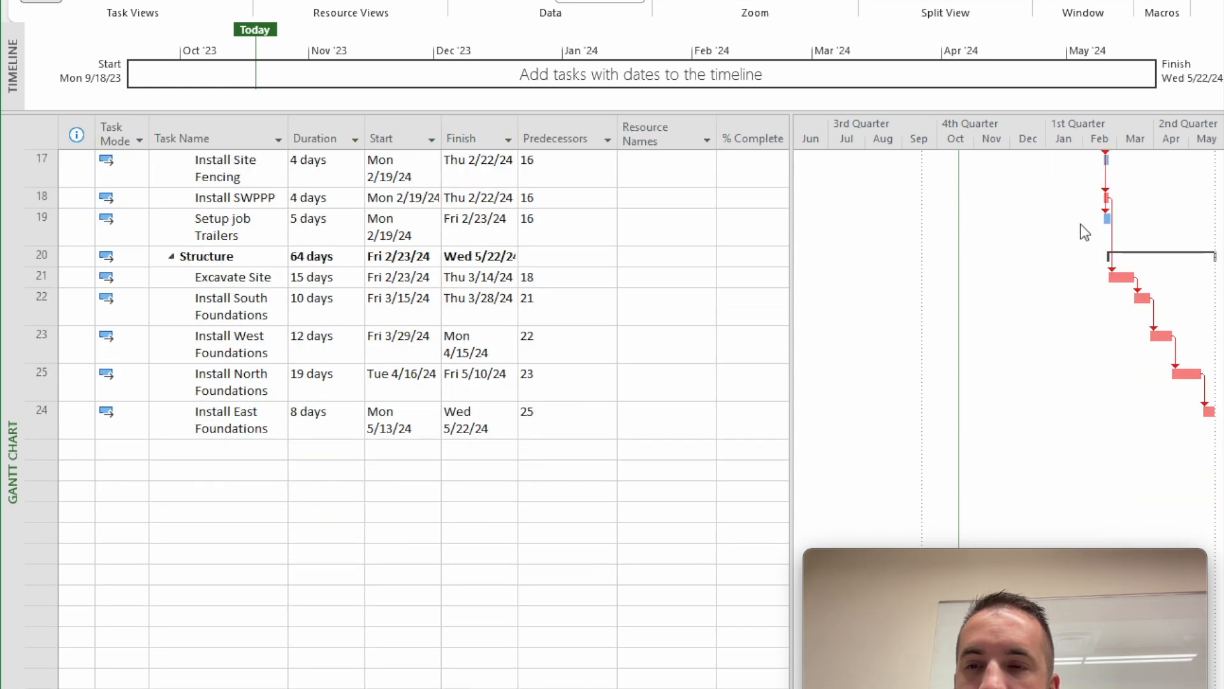
pyautogui.scroll(6, 1084, 226)
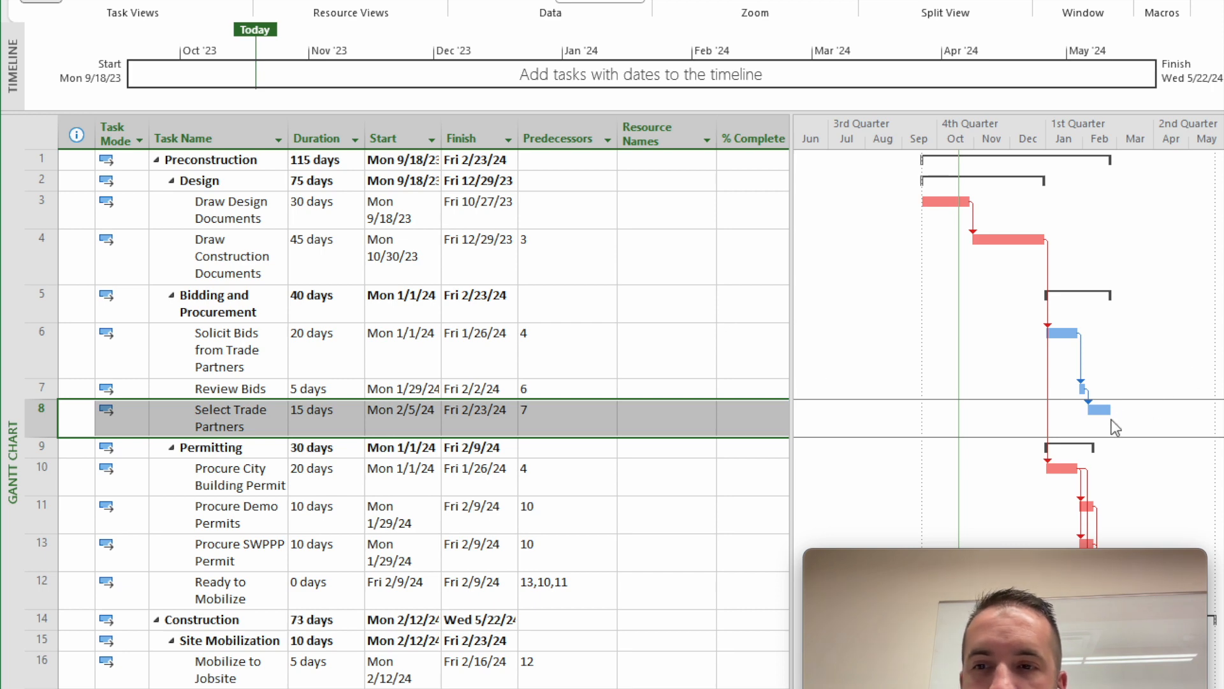
# - Insert a Successors column before the Resource Names column in the task table
pyautogui.rightClick(652, 130)
pyautogui.click(644, 138)
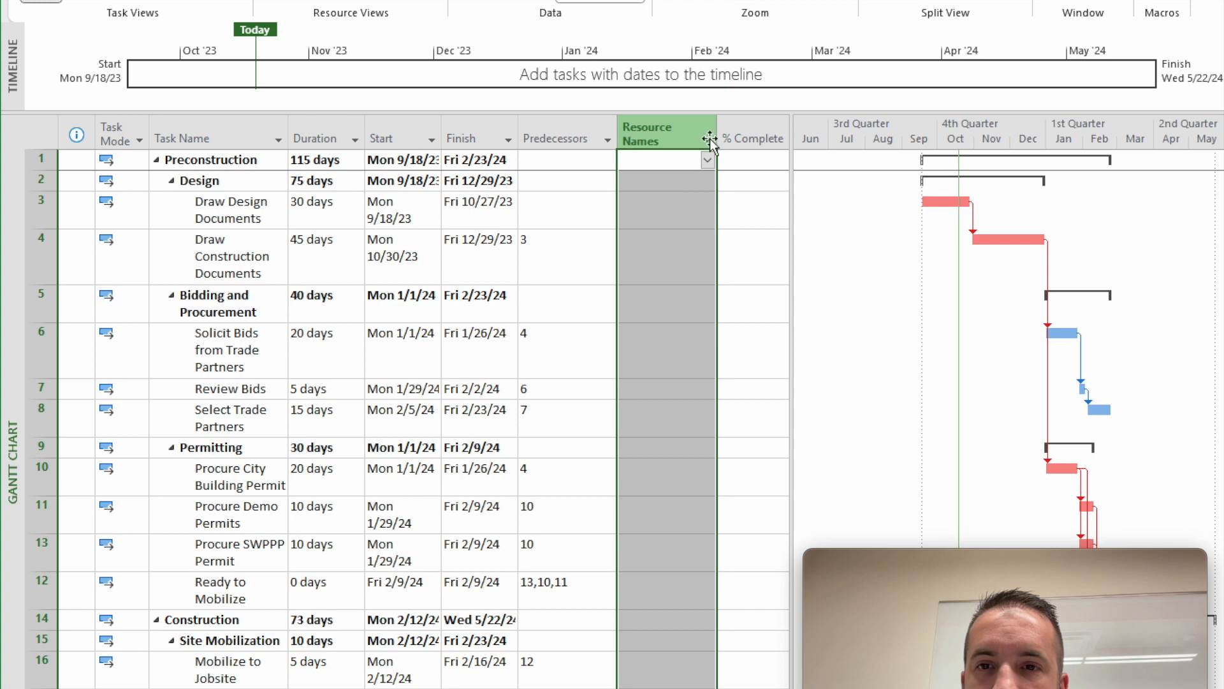
pyautogui.rightClick(645, 125)
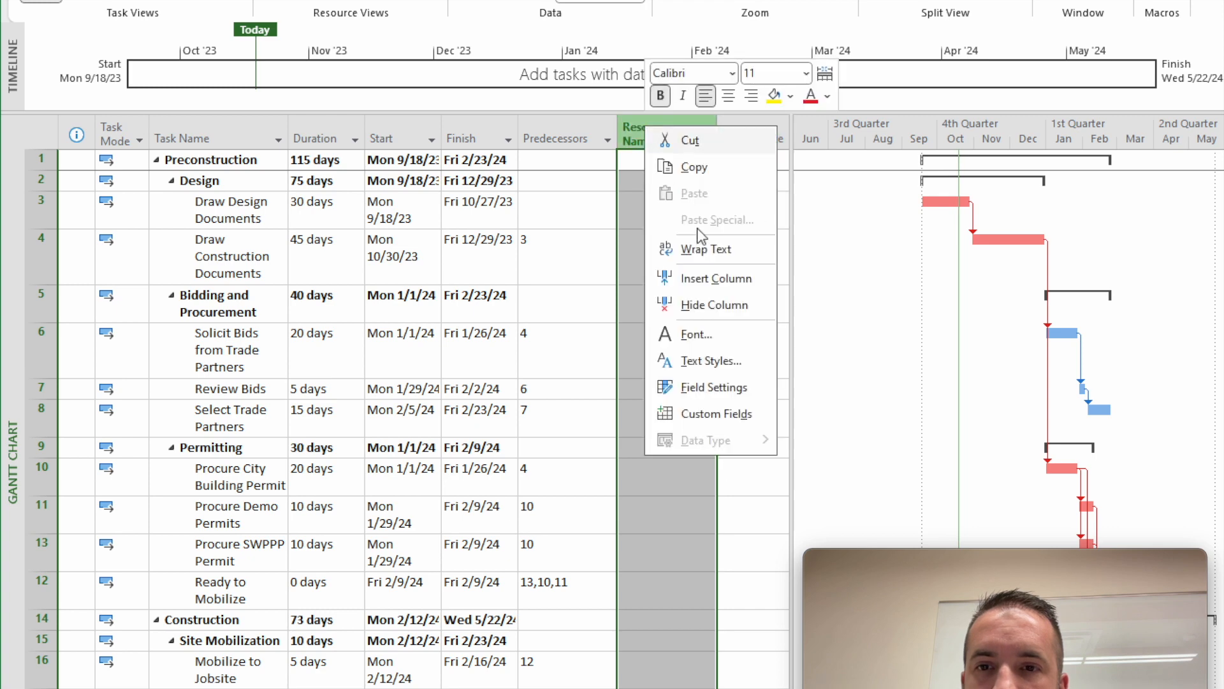
pyautogui.click(723, 278)
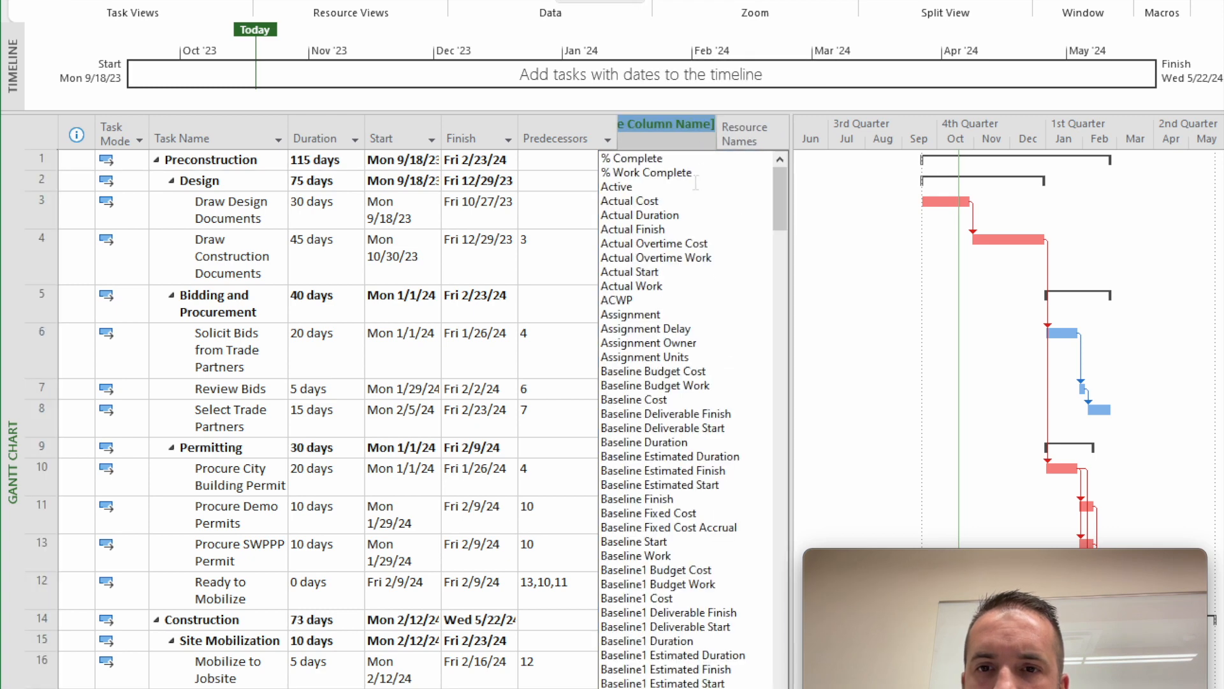
pyautogui.moveTo(777, 193); pyautogui.dragTo(779, 684)
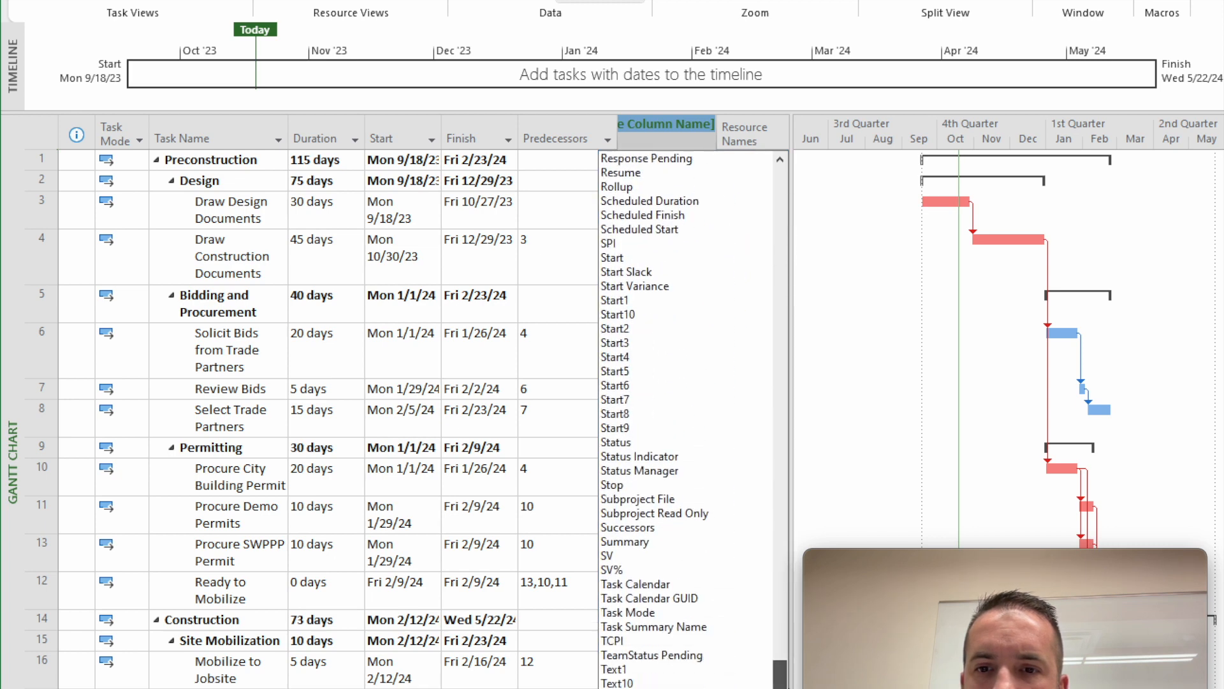
pyautogui.click(656, 528)
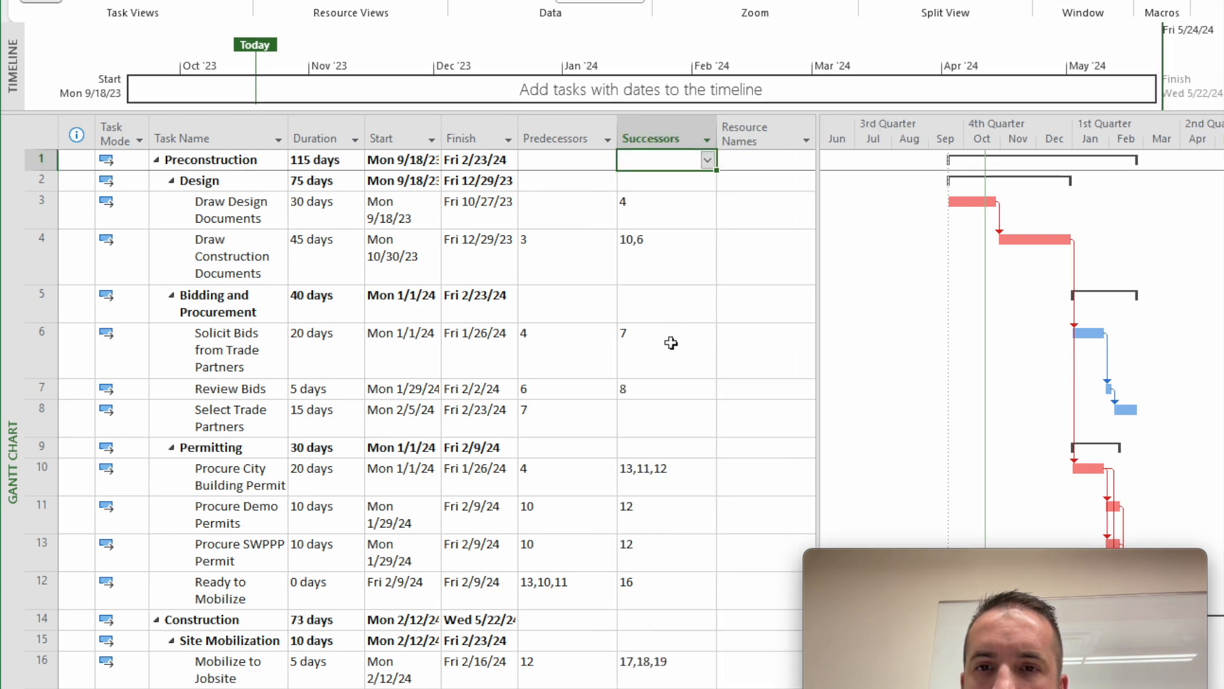
# - Set tasks 21 and 22 as successors of Select Trade Partners and review the critical path bars
pyautogui.click(682, 426)
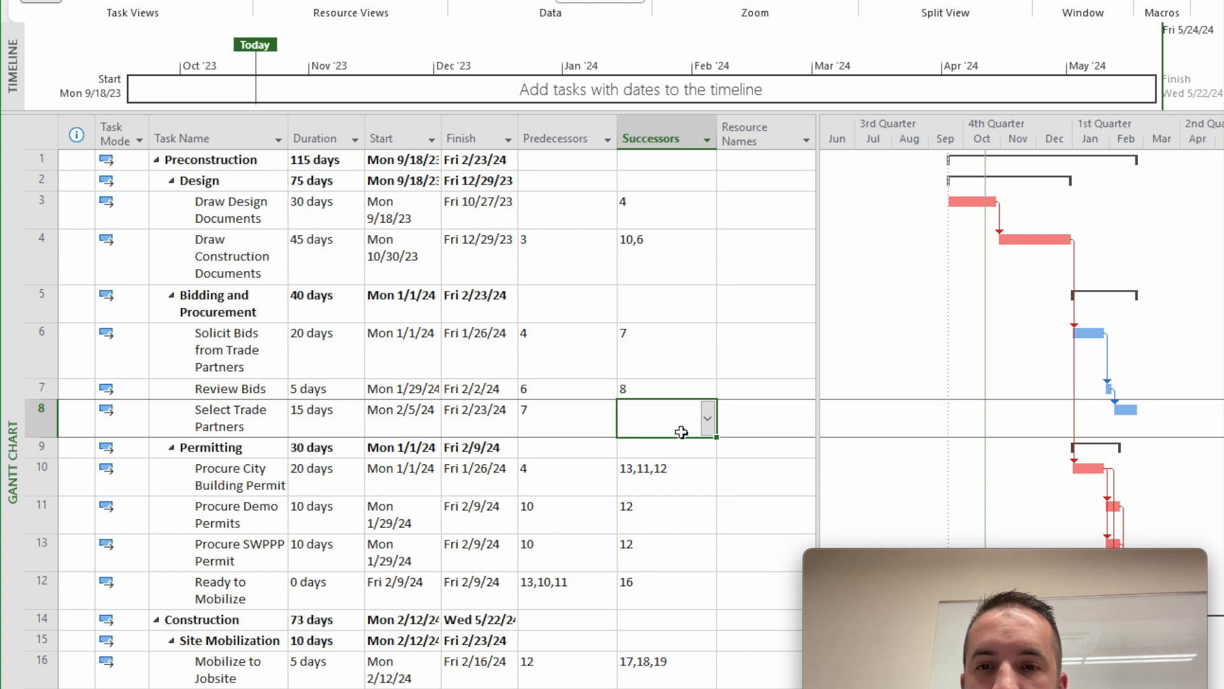
pyautogui.scroll(-2, 682, 434)
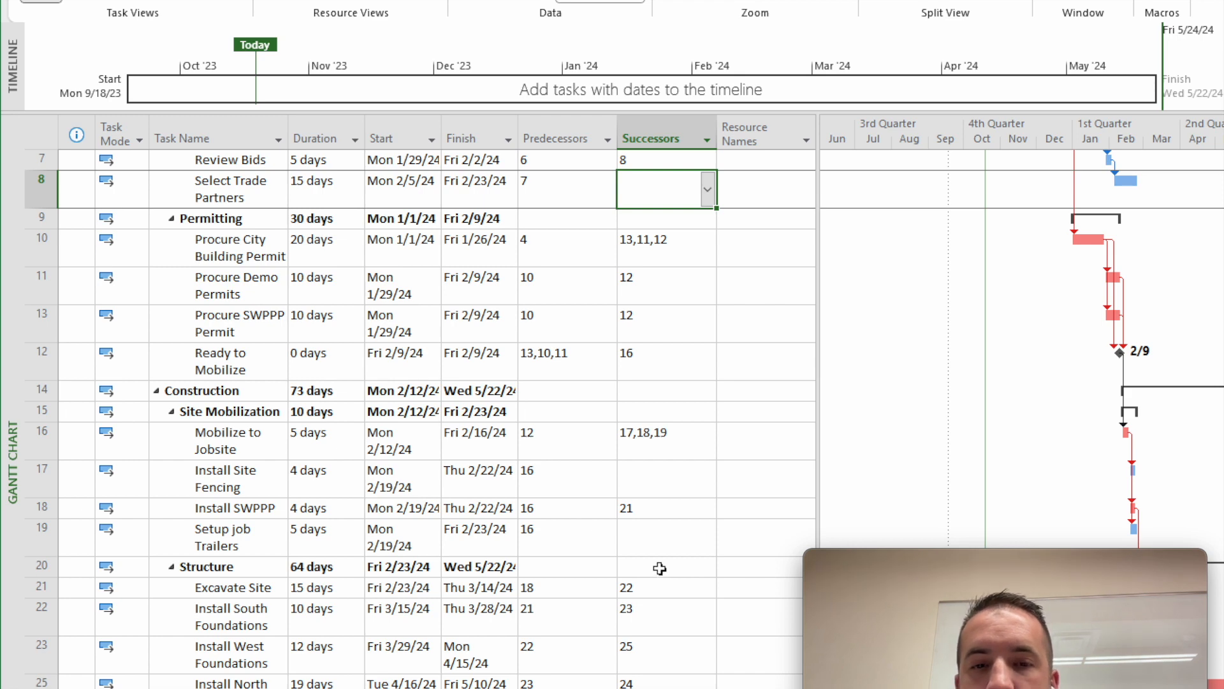
pyautogui.write('21, 22')
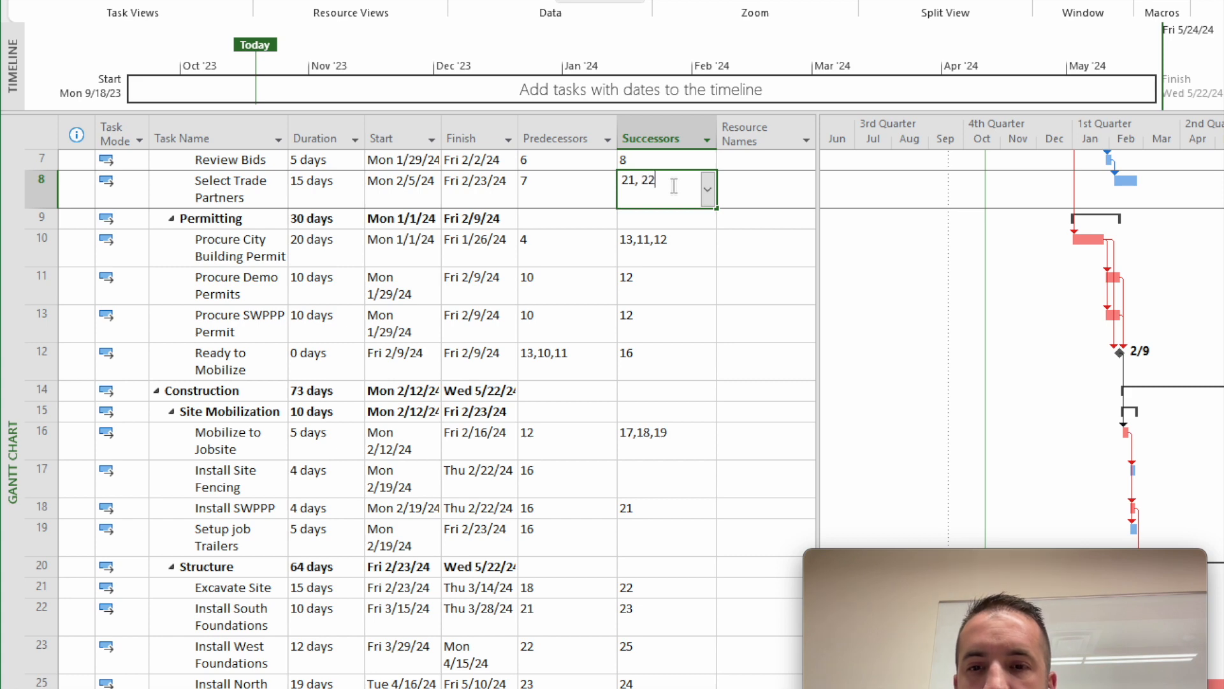
pyautogui.press('Return')
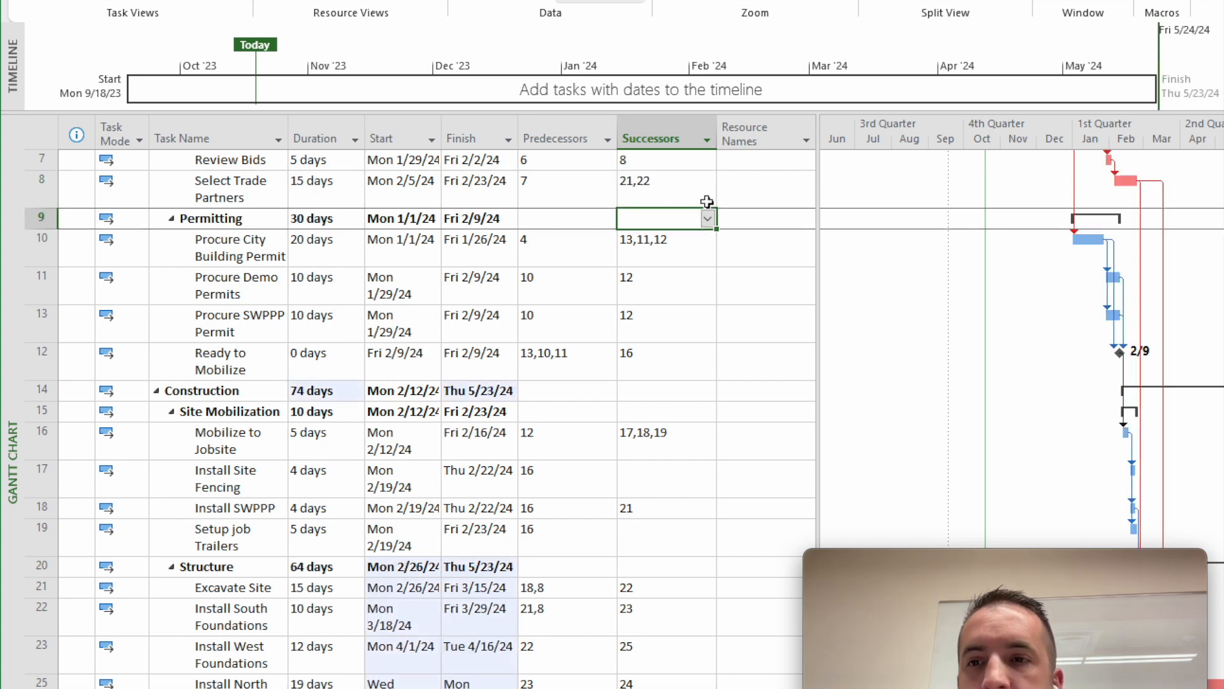
pyautogui.scroll(1, 1134, 235)
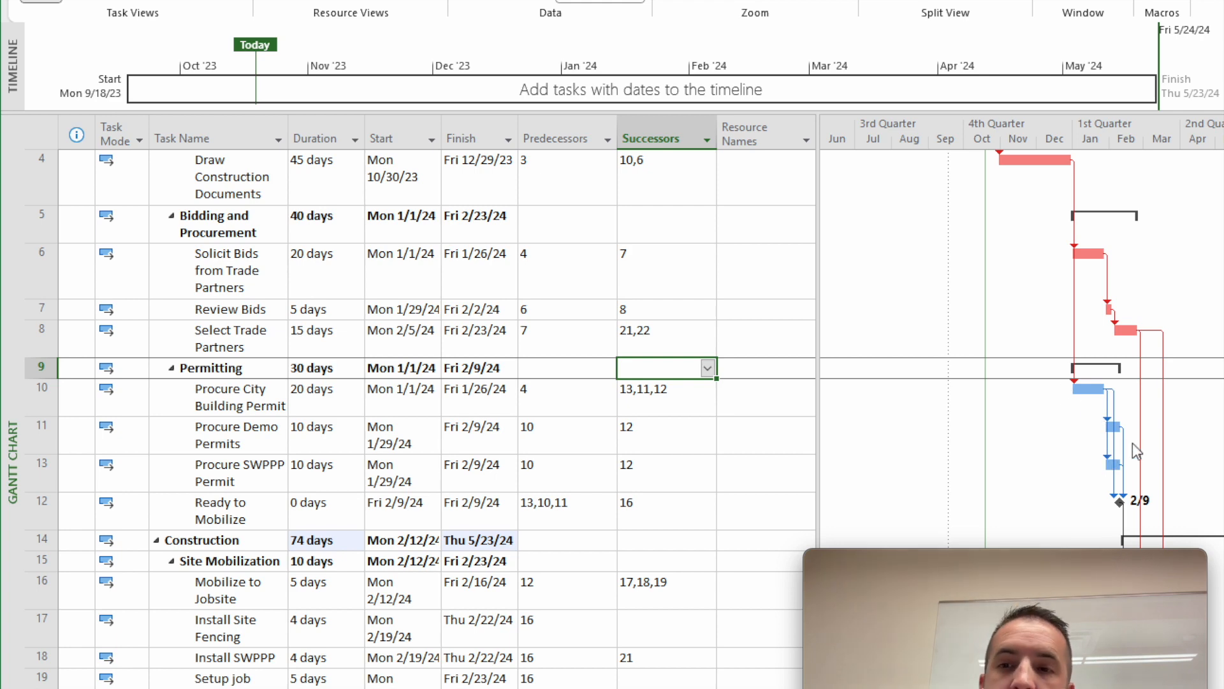
pyautogui.moveTo(1145, 459)
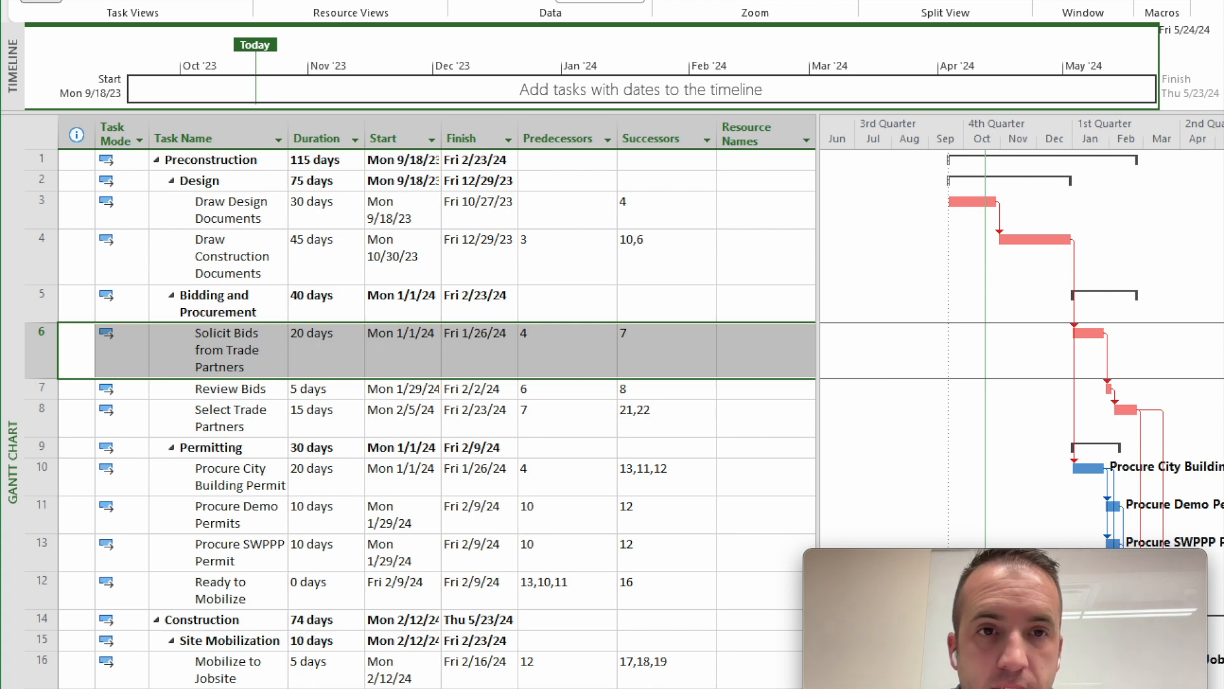
# - Preview the schedule for printing and examine how the task table and Gantt chart split across pages
pyautogui.hotkey('alt', 'f')
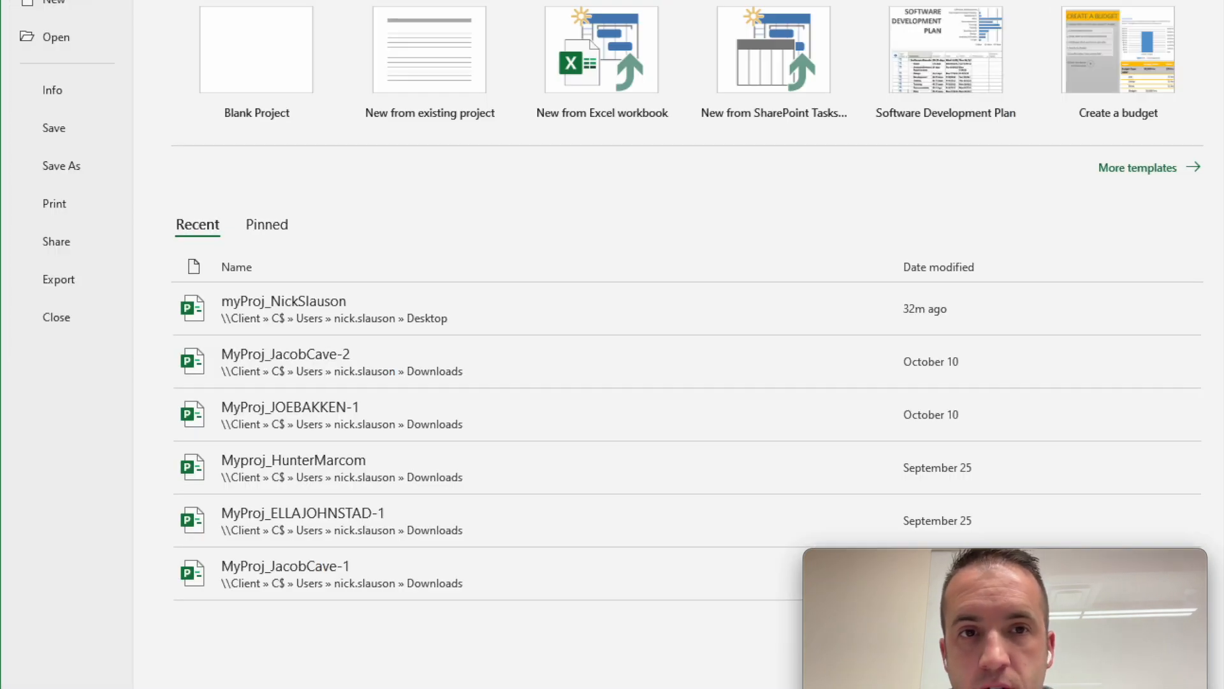
pyautogui.click(68, 202)
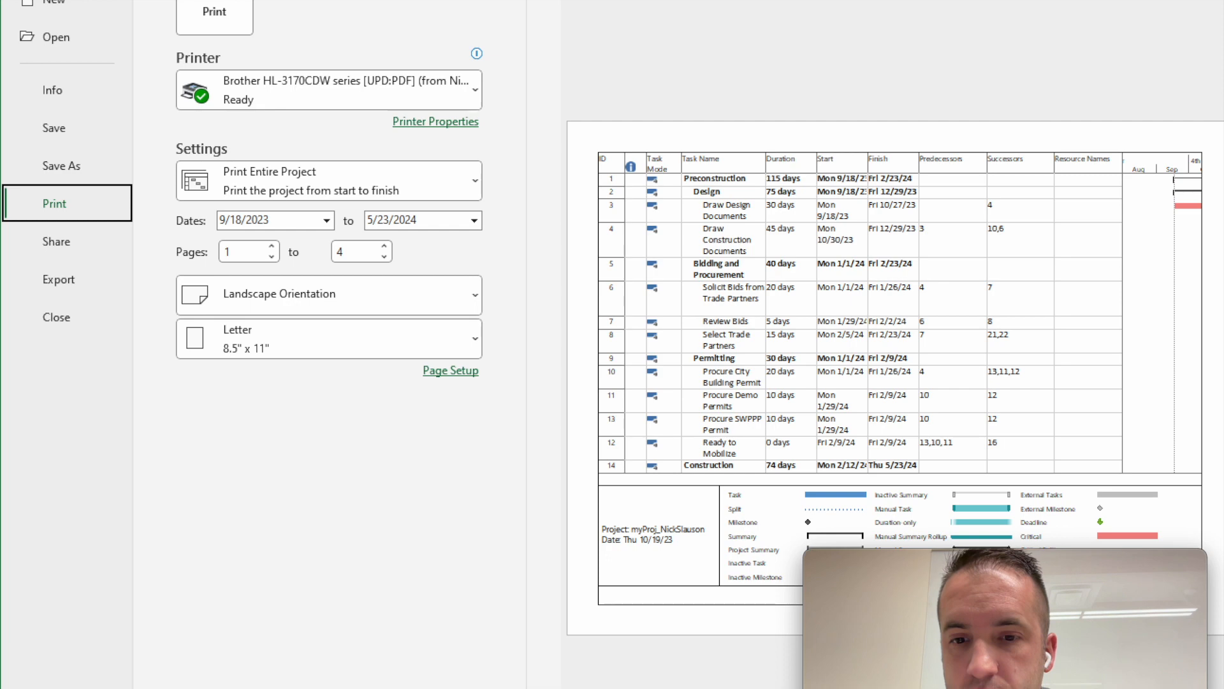
pyautogui.hotkey('alt', 'Right')
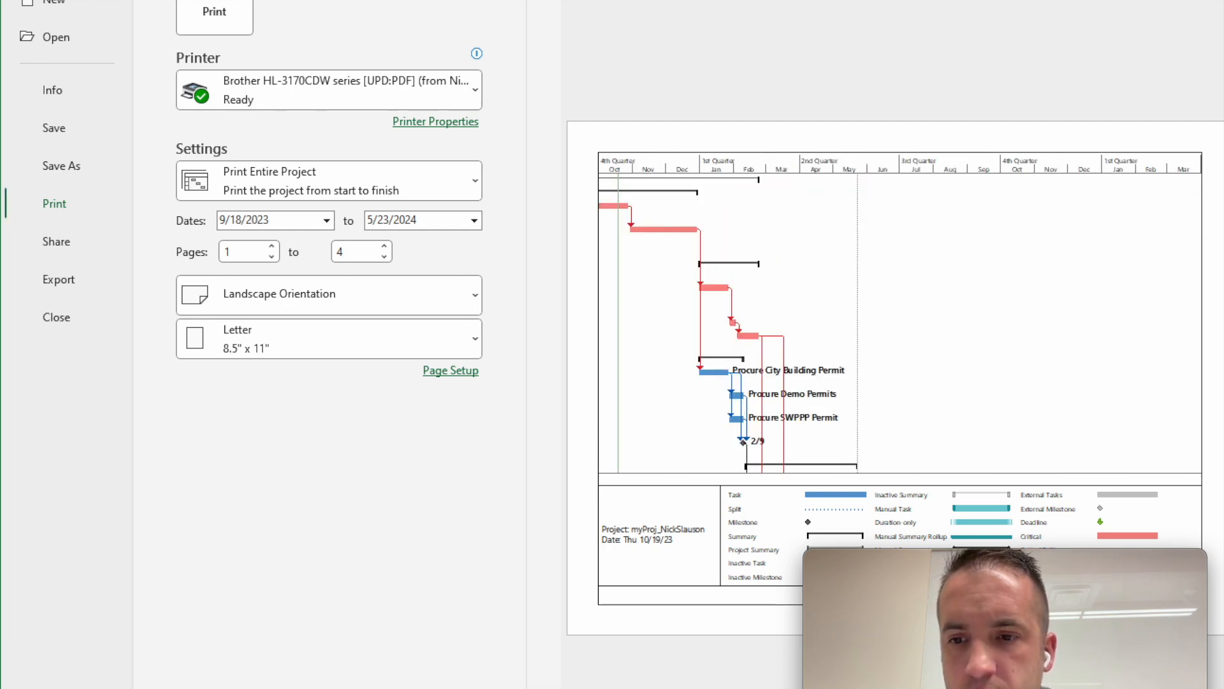
pyautogui.hotkey('alt', 'Left')
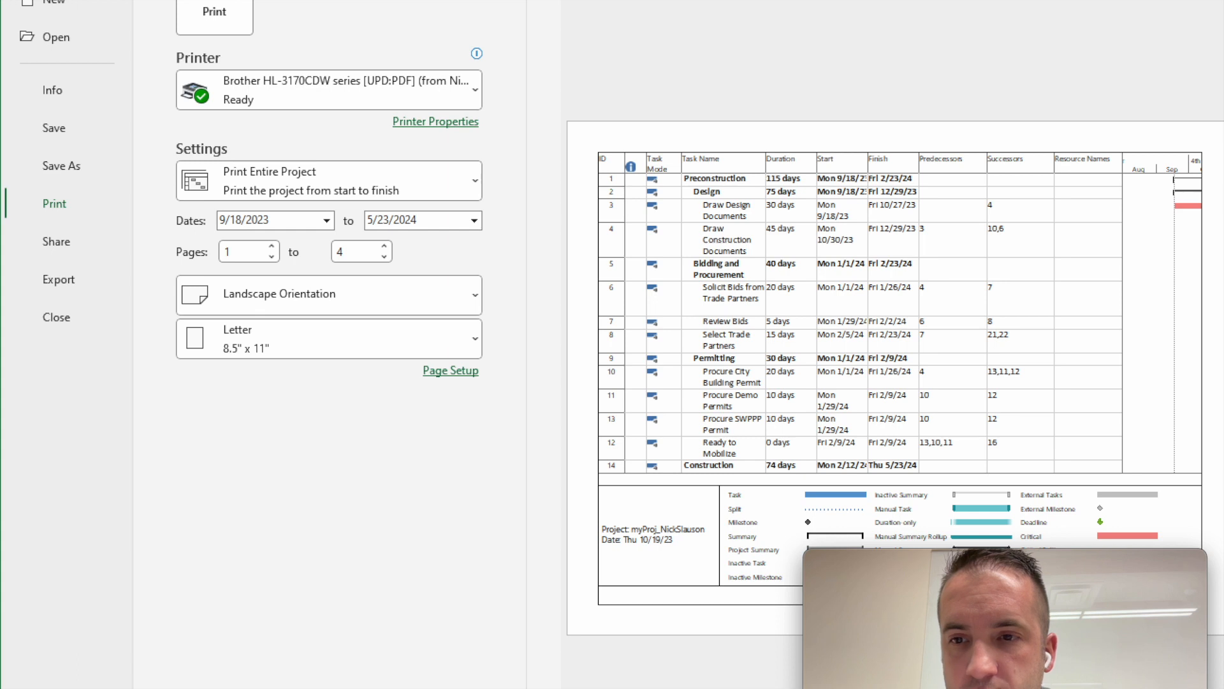
pyautogui.hotkey('alt', 'Right')
pyautogui.press('Escape')
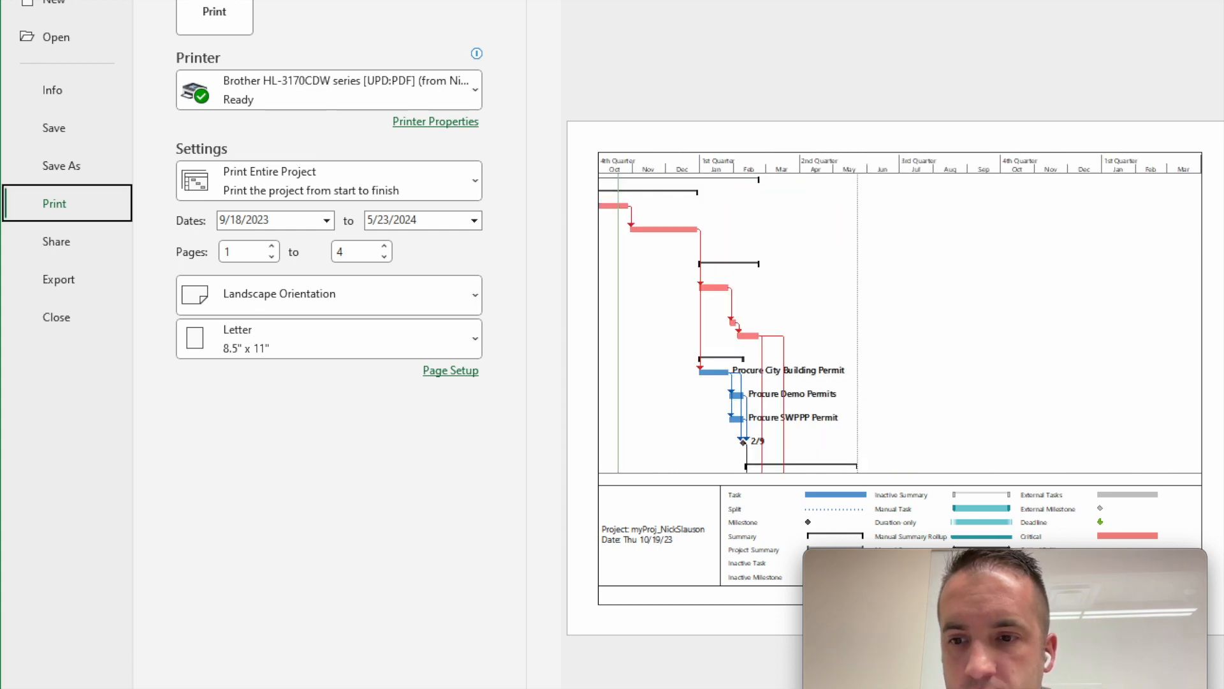
pyautogui.hotkey('alt', 'Left')
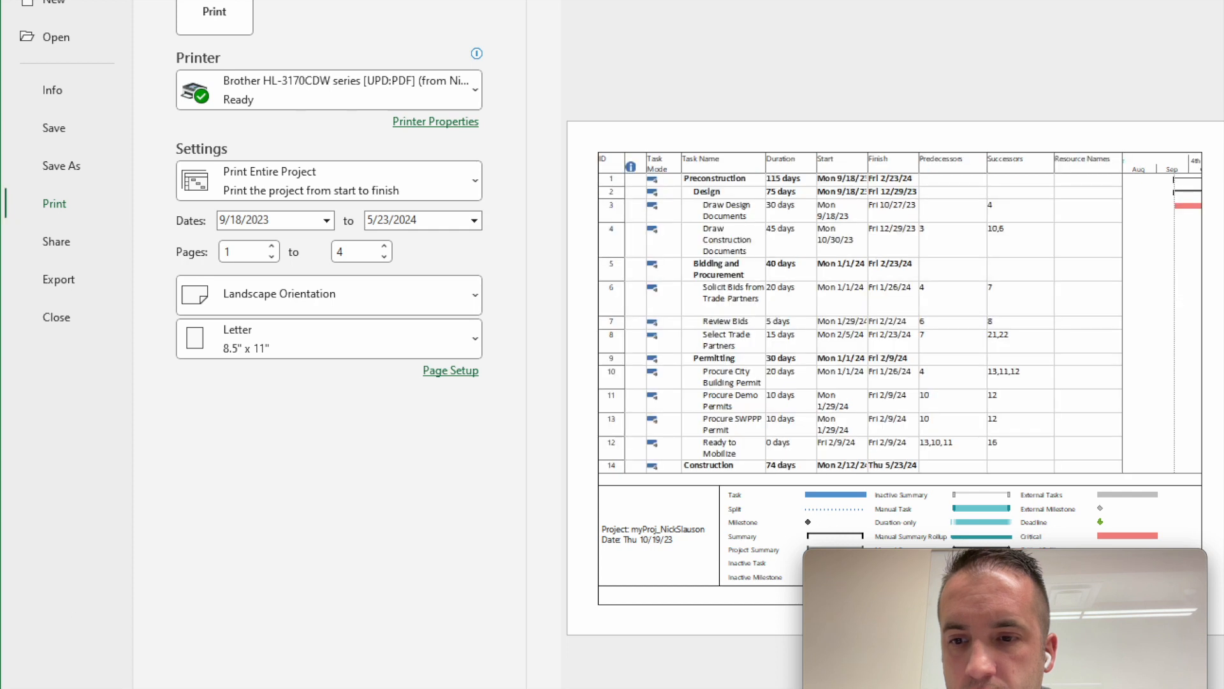
pyautogui.hotkey('alt', 'Right')
pyautogui.press('Escape')
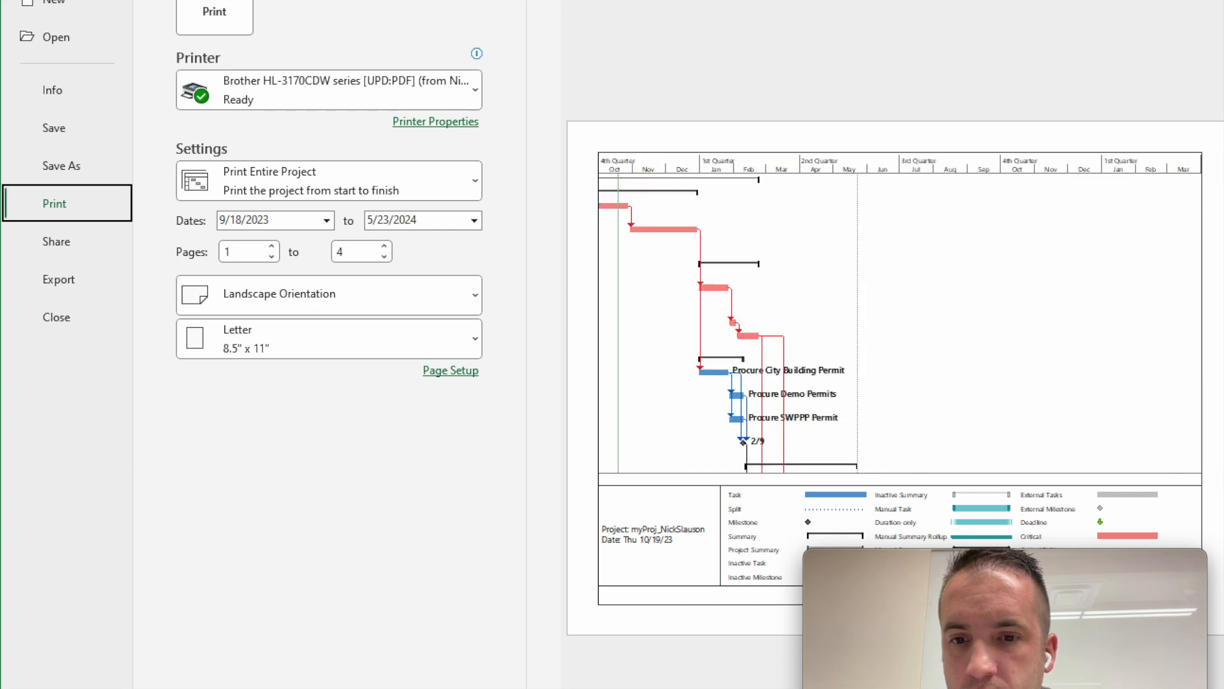
pyautogui.click(890, 445)
pyautogui.click(816, 220)
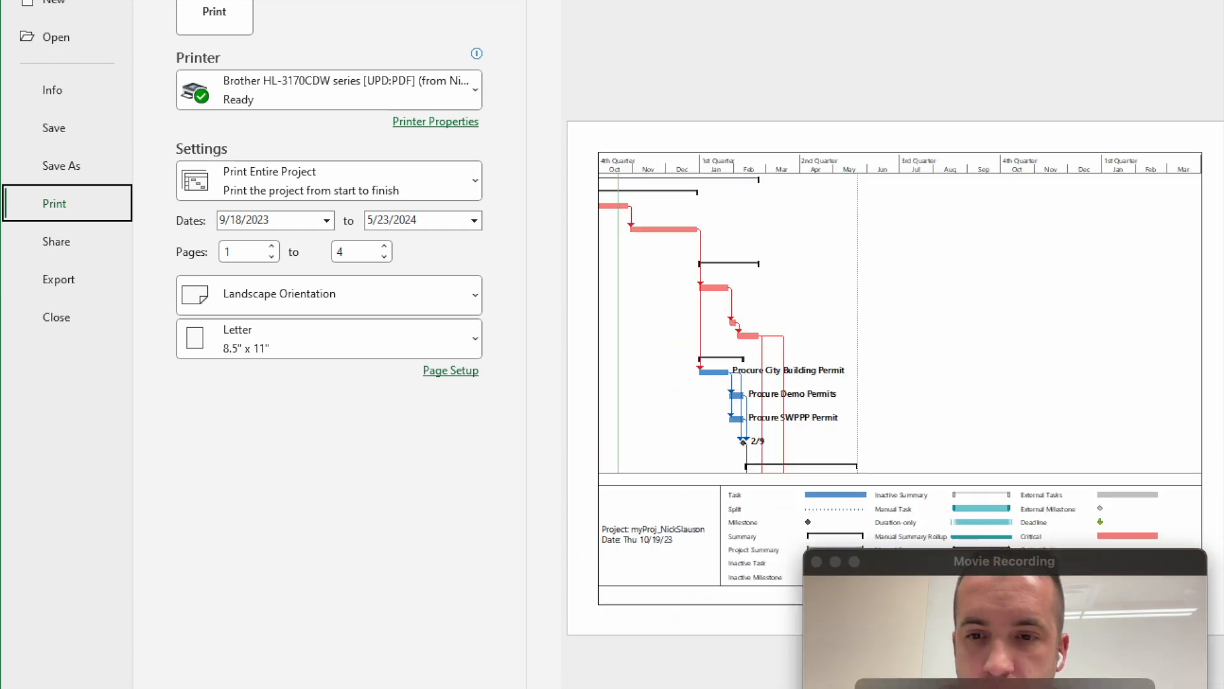
pyautogui.hotkey('alt', 'Left')
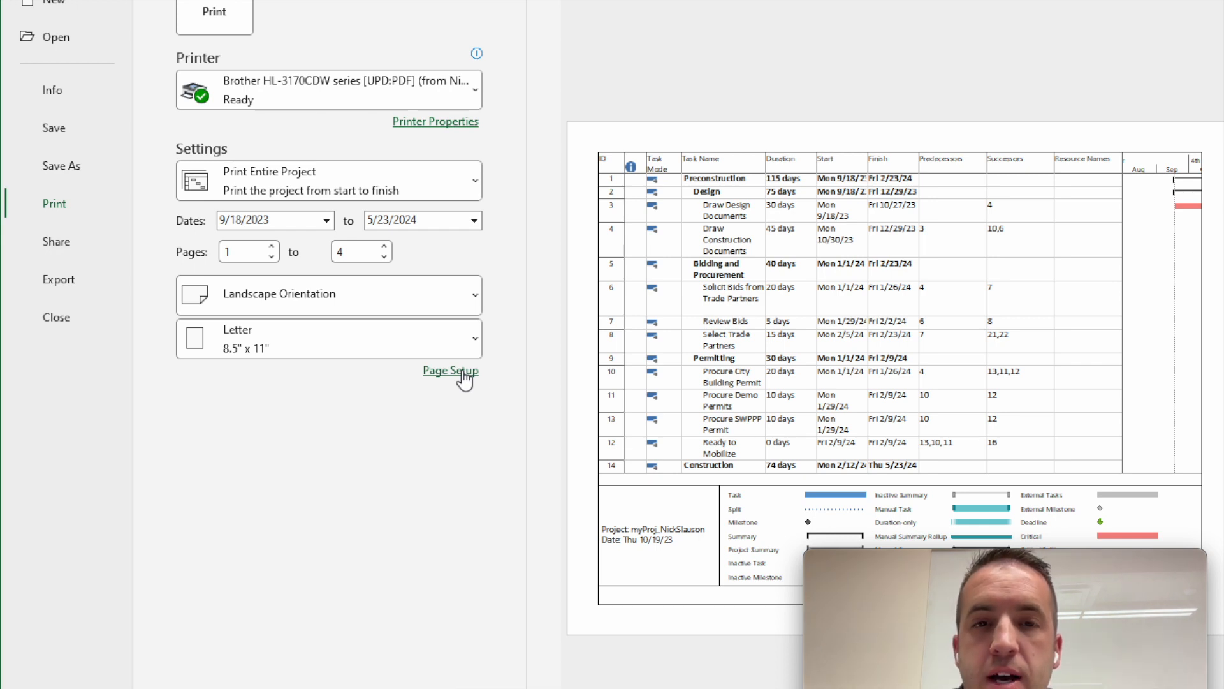
# - Scale the Gantt chart printout to fit 1 page wide by 1 page tall
pyautogui.click(460, 372)
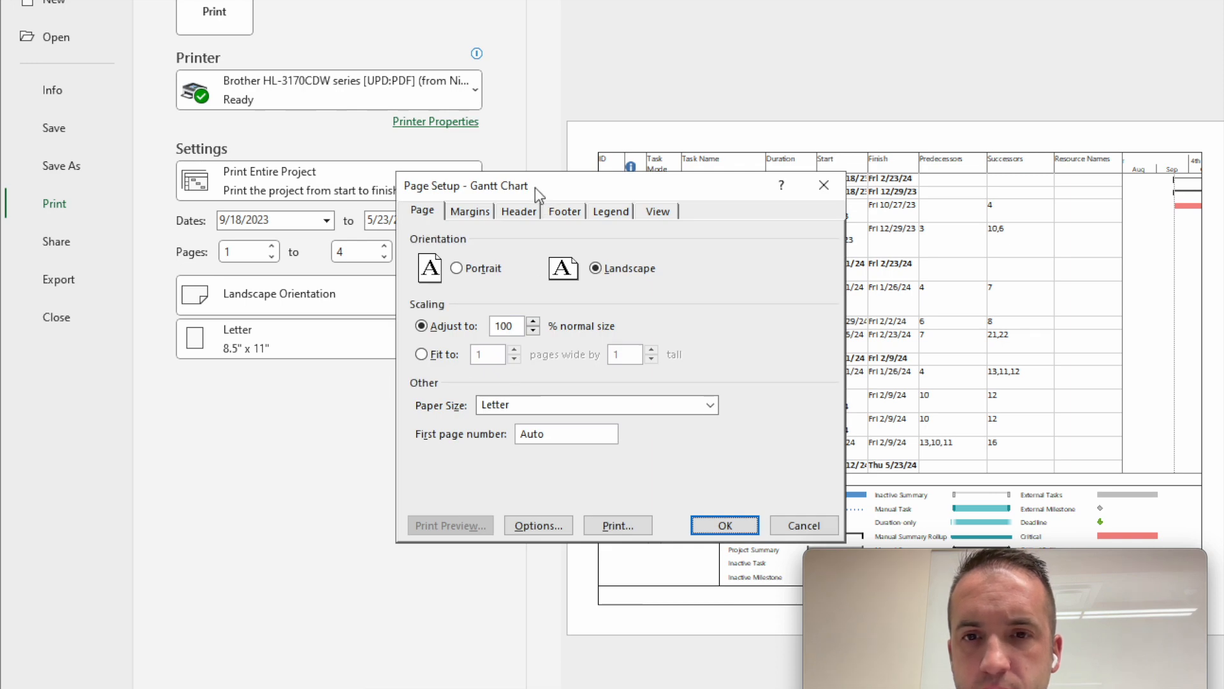
pyautogui.moveTo(534, 187); pyautogui.dragTo(308, 141)
pyautogui.click(196, 308)
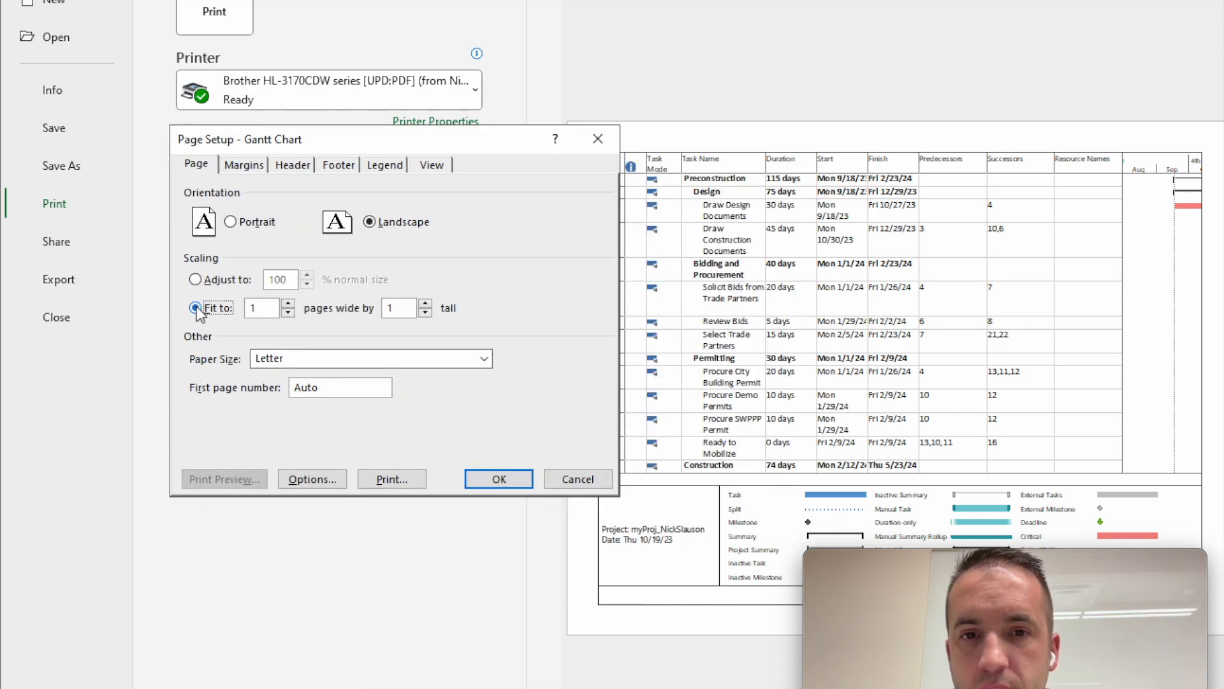
pyautogui.click(498, 479)
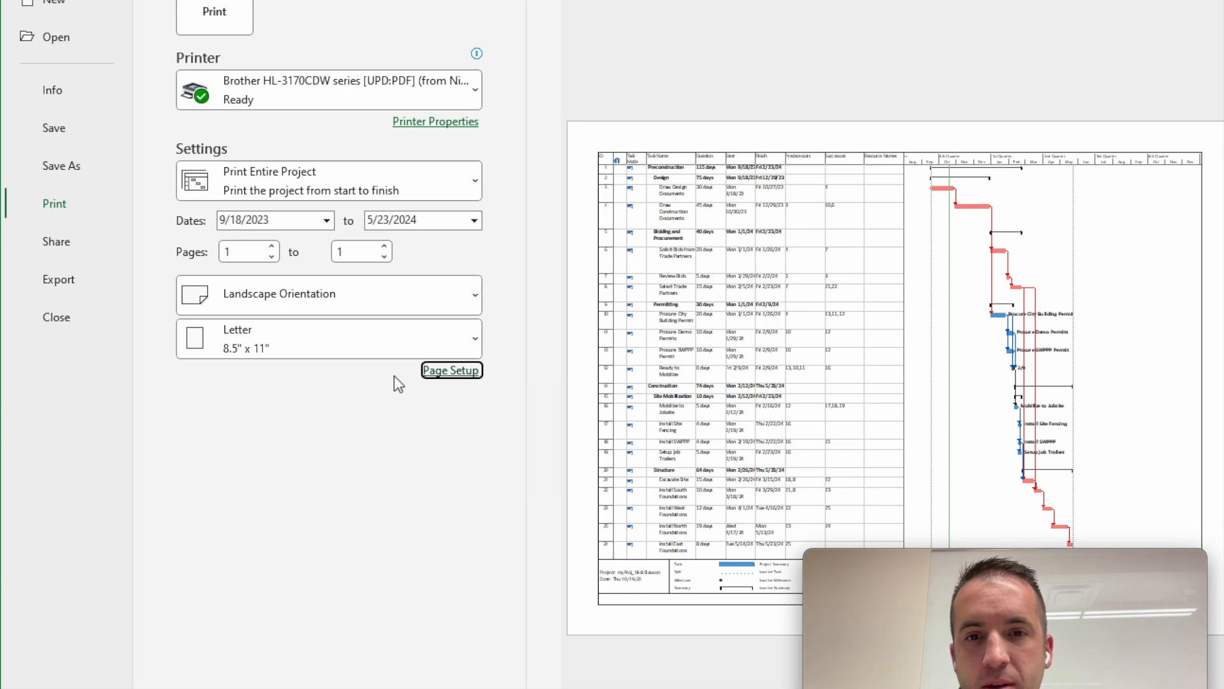
# - Change the printout's fit to 1 page wide by 2 pages tall and check both preview pages
pyautogui.click(456, 372)
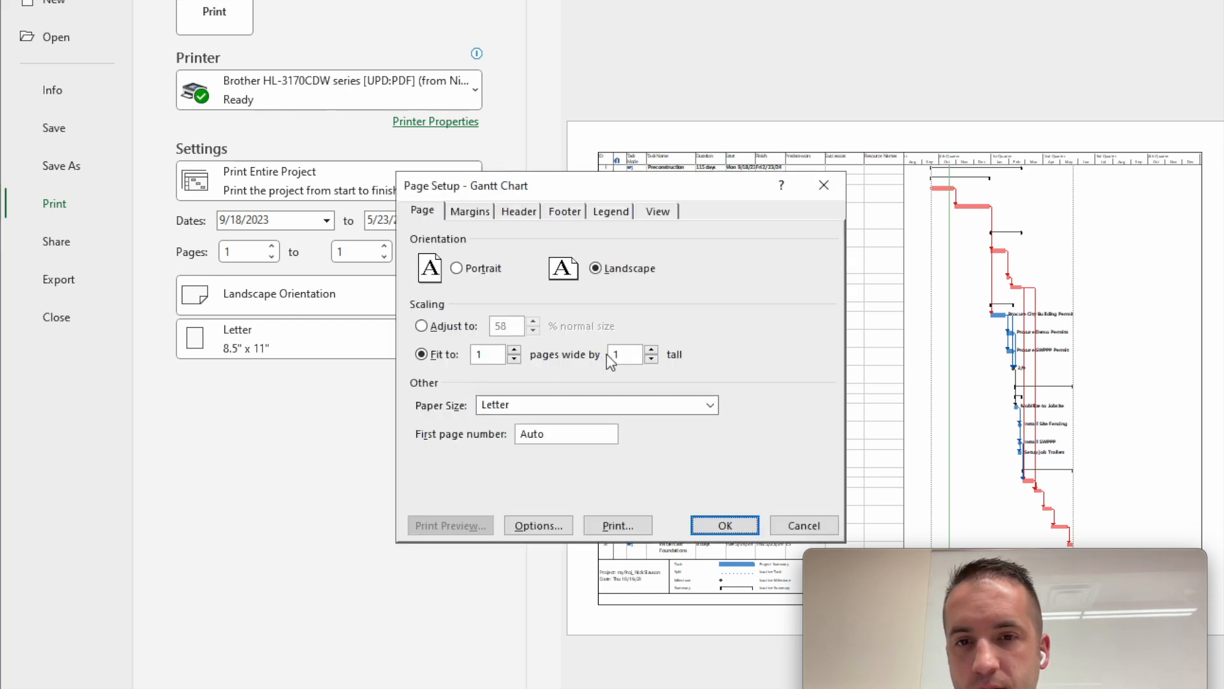
pyautogui.click(725, 525)
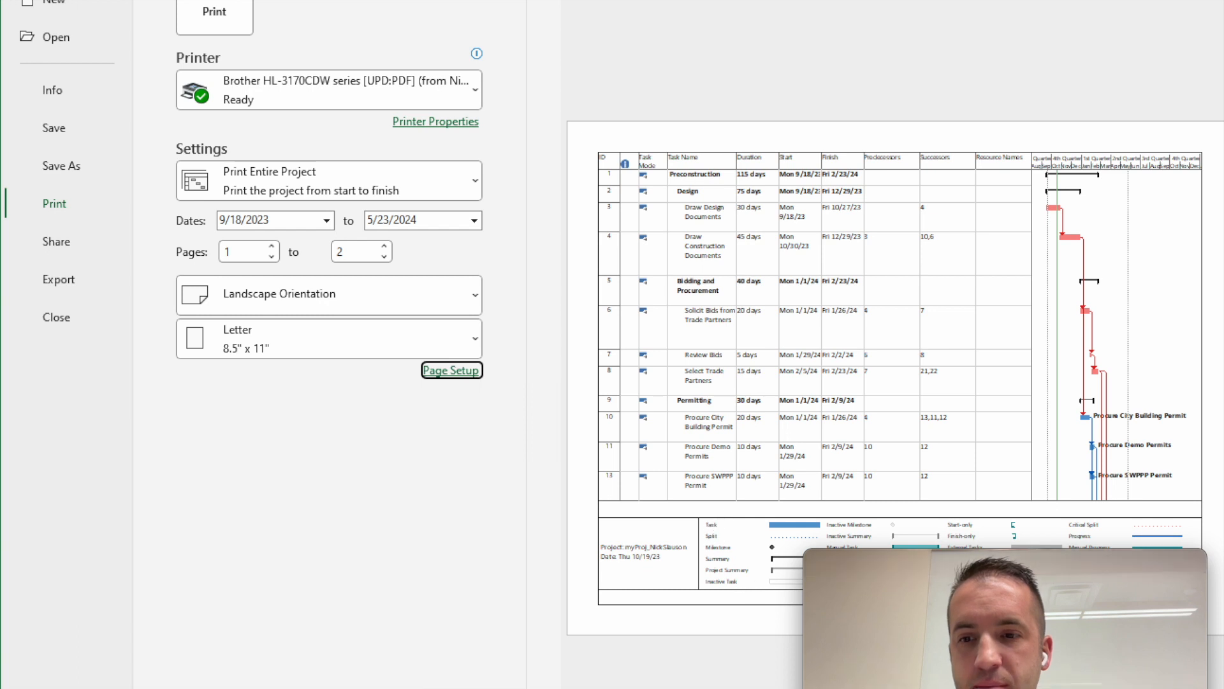
pyautogui.press('pagedown')
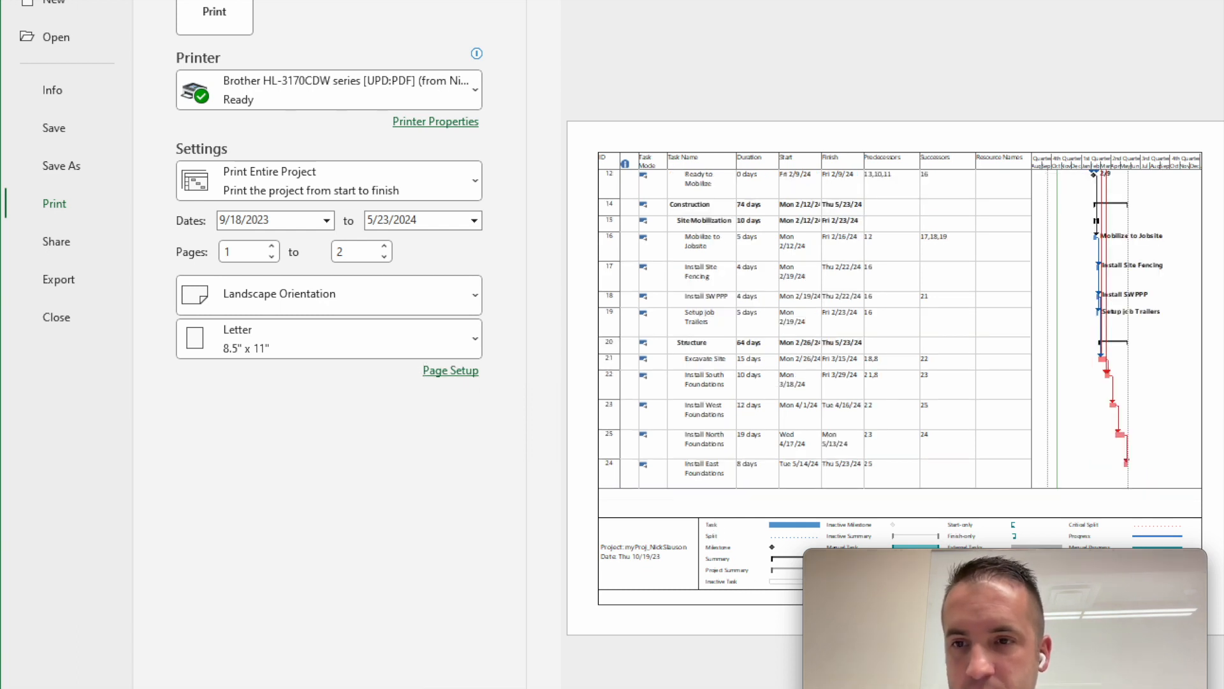
pyautogui.press('pageup')
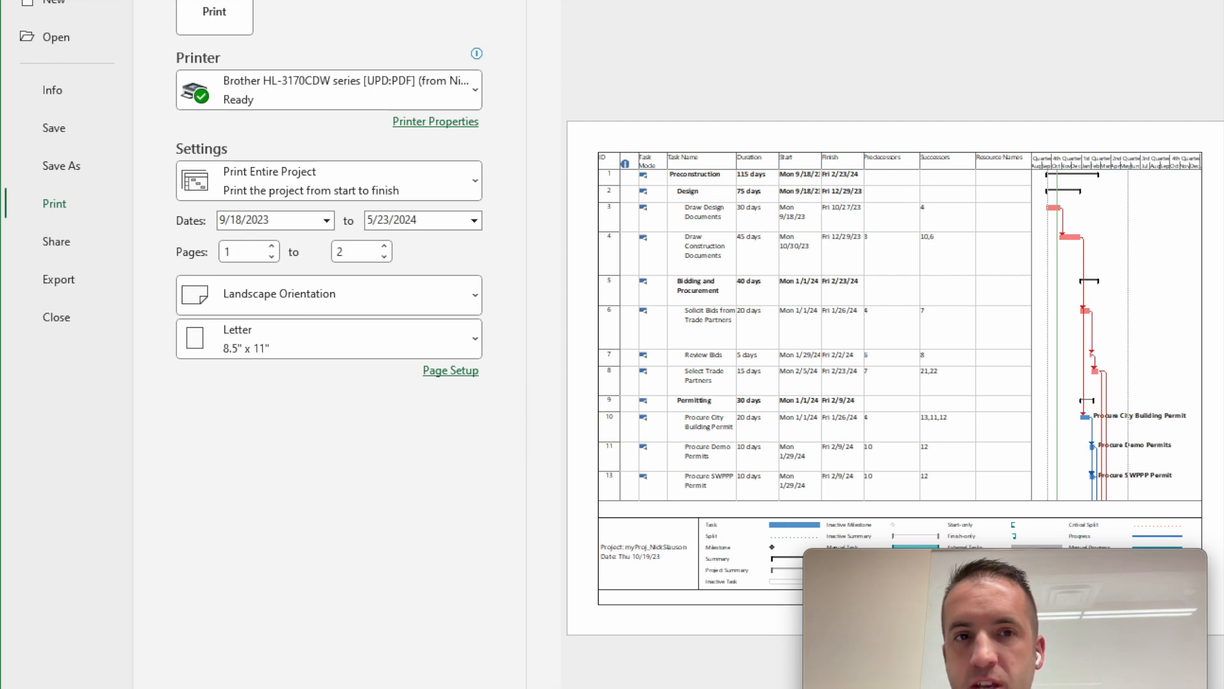
# - Return to the schedule and hide the Predecessors, Successors and Resource Names columns
pyautogui.press('Escape')
pyautogui.click(789, 204)
pyautogui.click(752, 143)
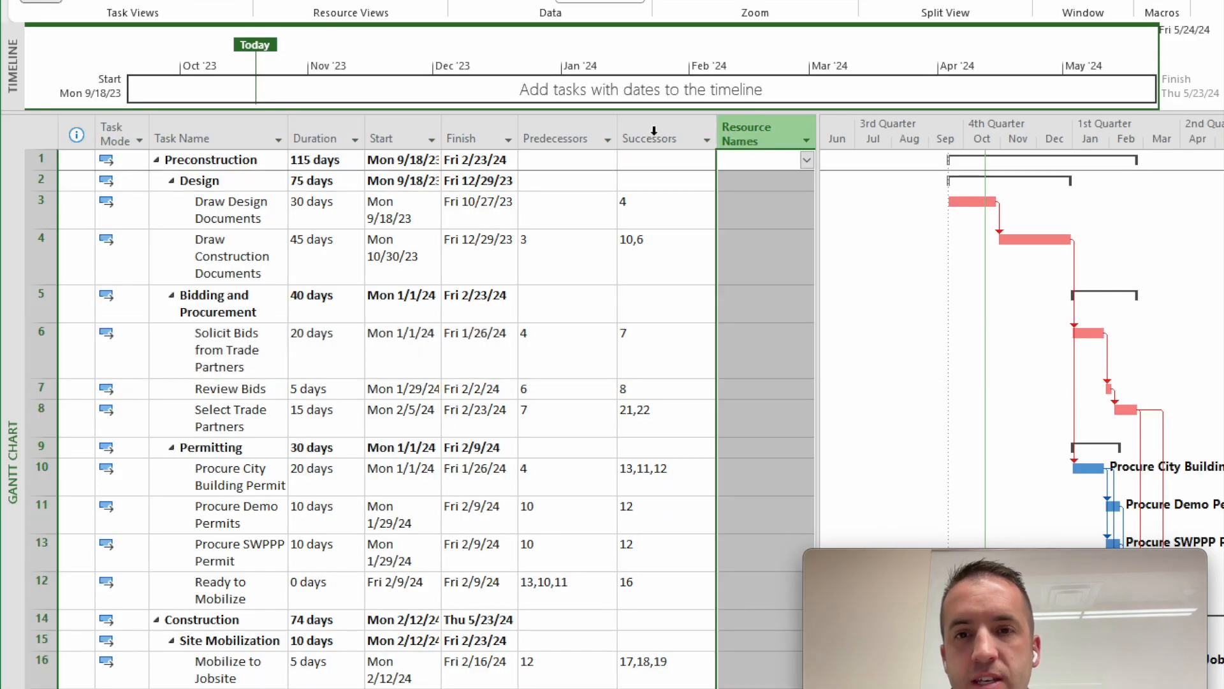
pyautogui.keyDown('shift'); pyautogui.click(565, 134); pyautogui.keyUp('shift')
pyautogui.rightClick(566, 141)
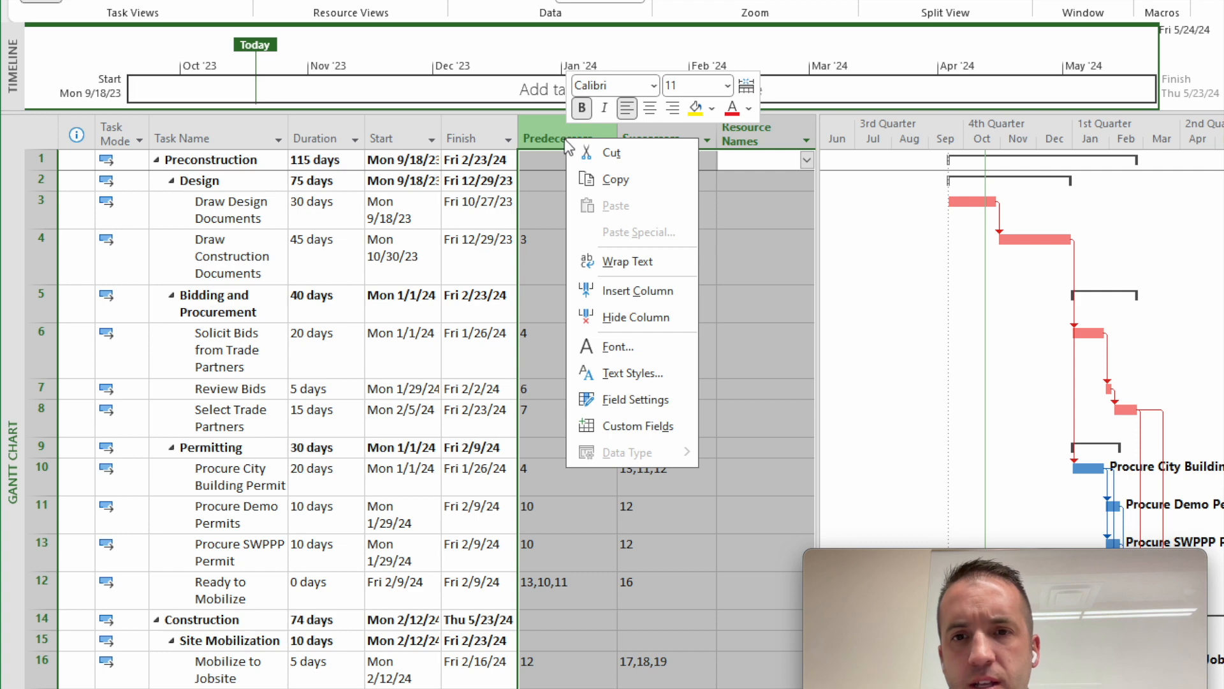
pyautogui.click(669, 317)
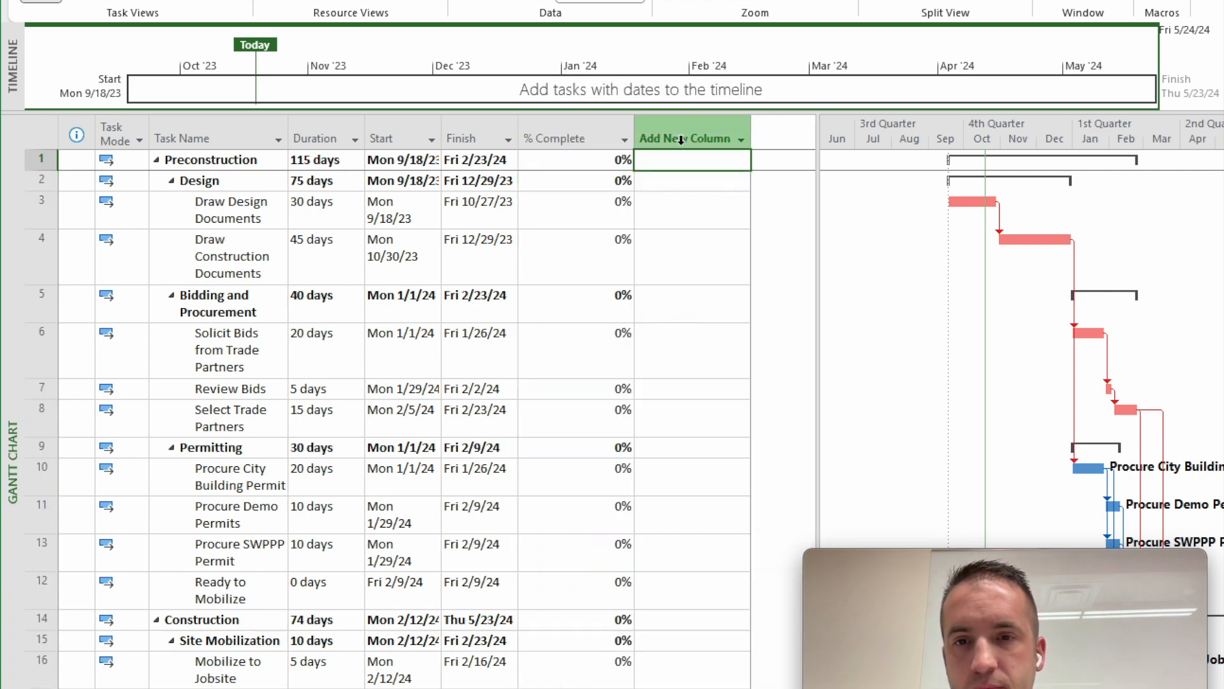
# - Preview the printout with the reduced columns and check both pages of the schedule
pyautogui.click(27, 1)
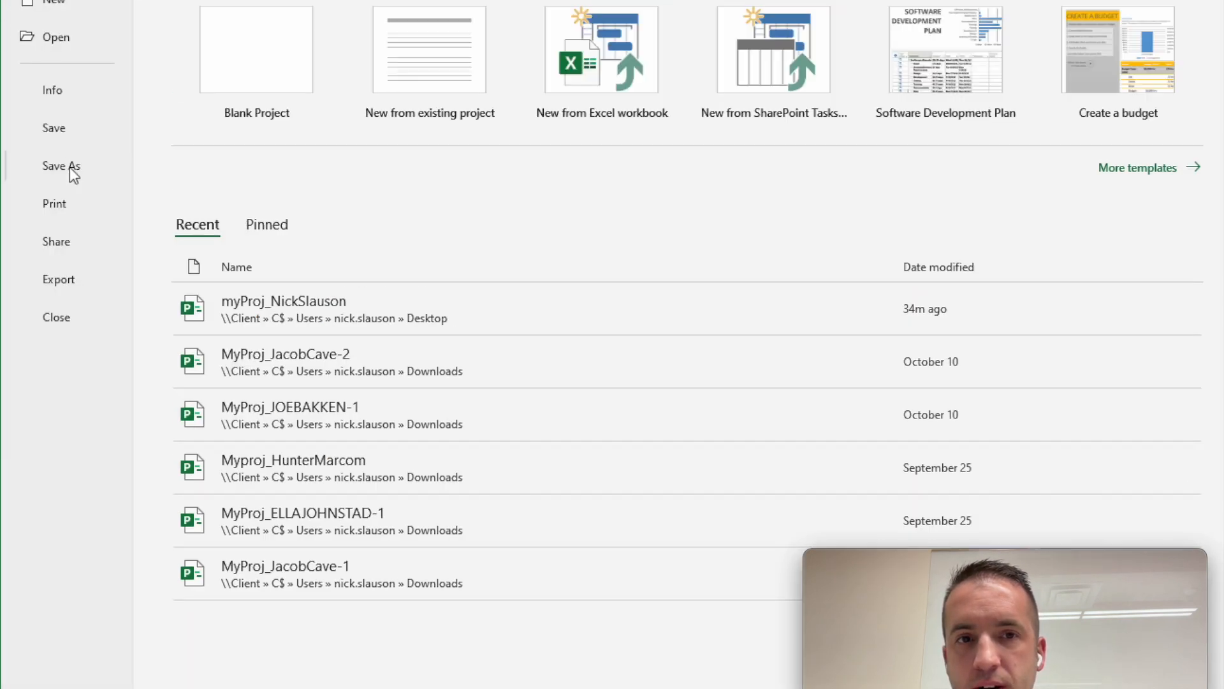
pyautogui.click(67, 213)
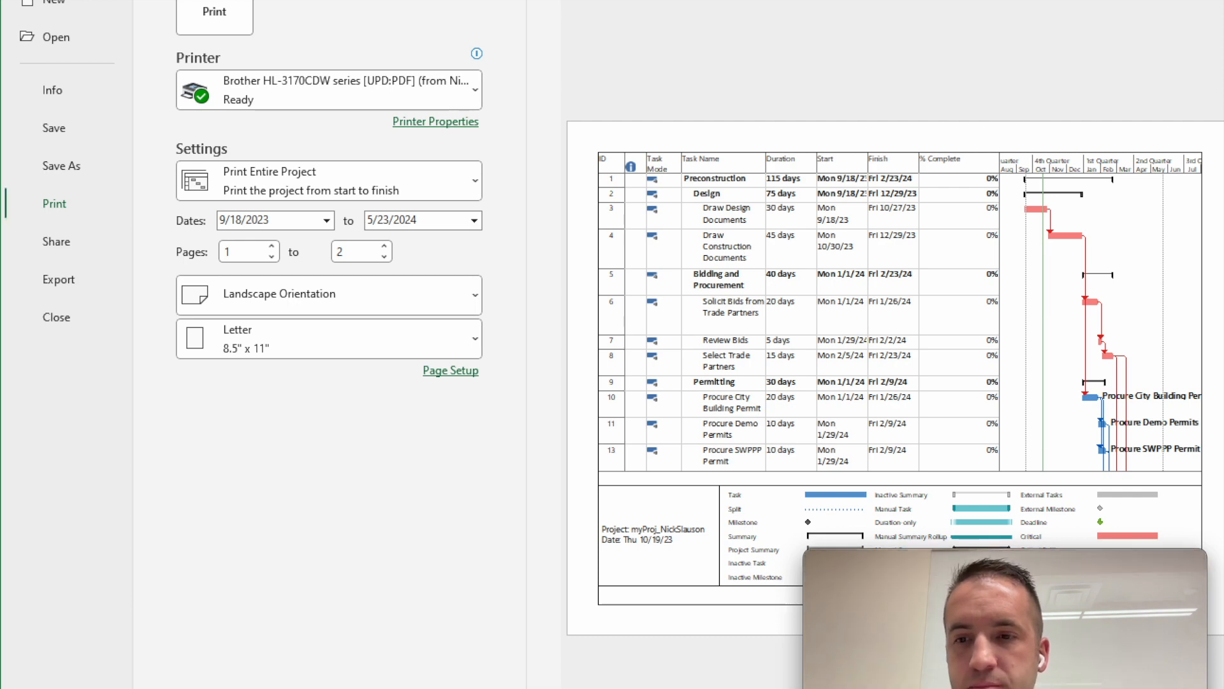
pyautogui.click(1148, 687)
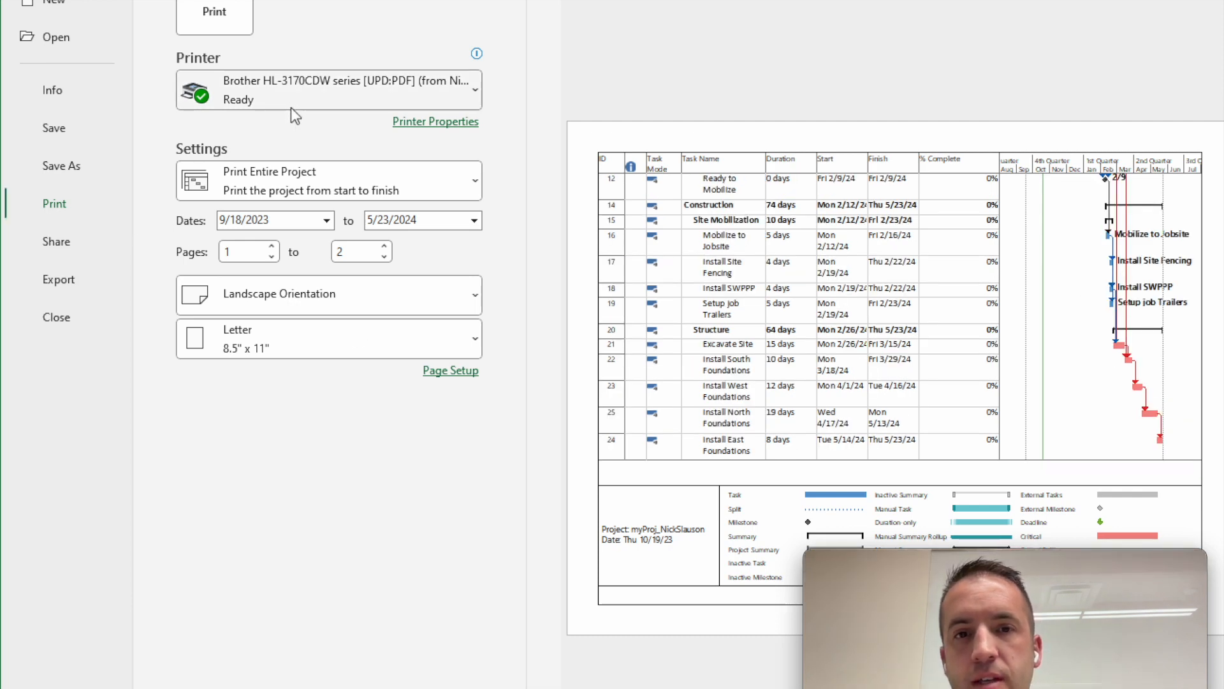
# - Select Microsoft Print to PDF as the printer and print the entire project
pyautogui.moveTo(324, 103)
pyautogui.click(333, 97)
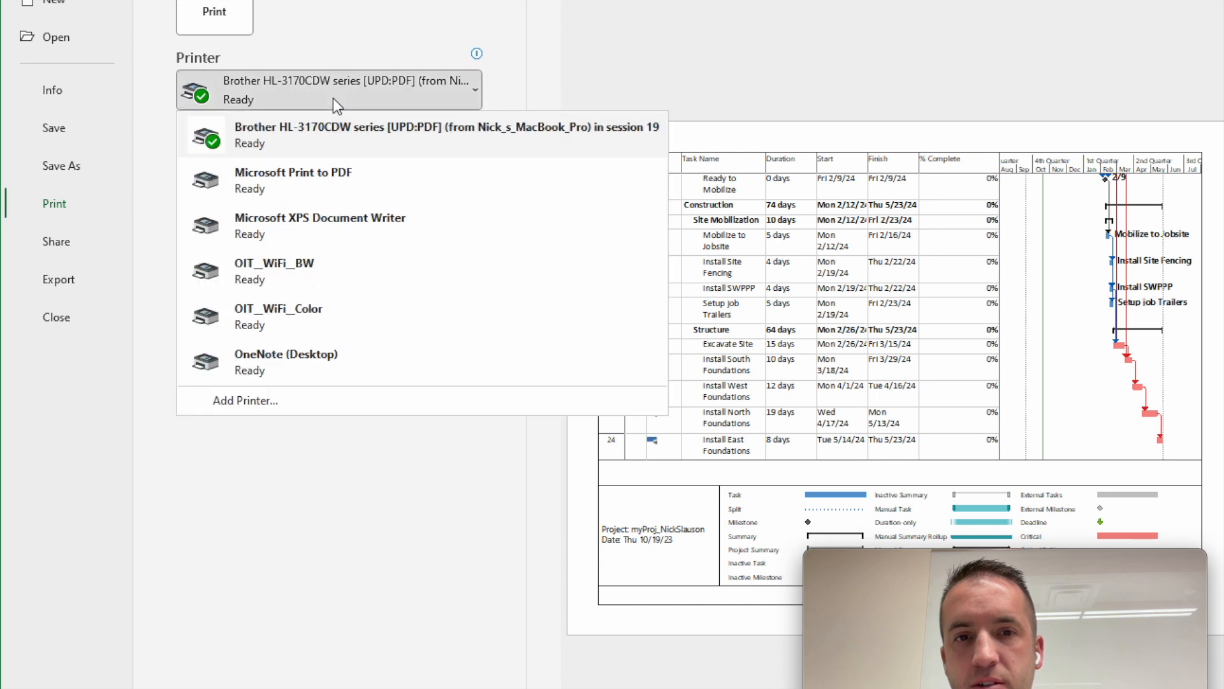
pyautogui.click(363, 177)
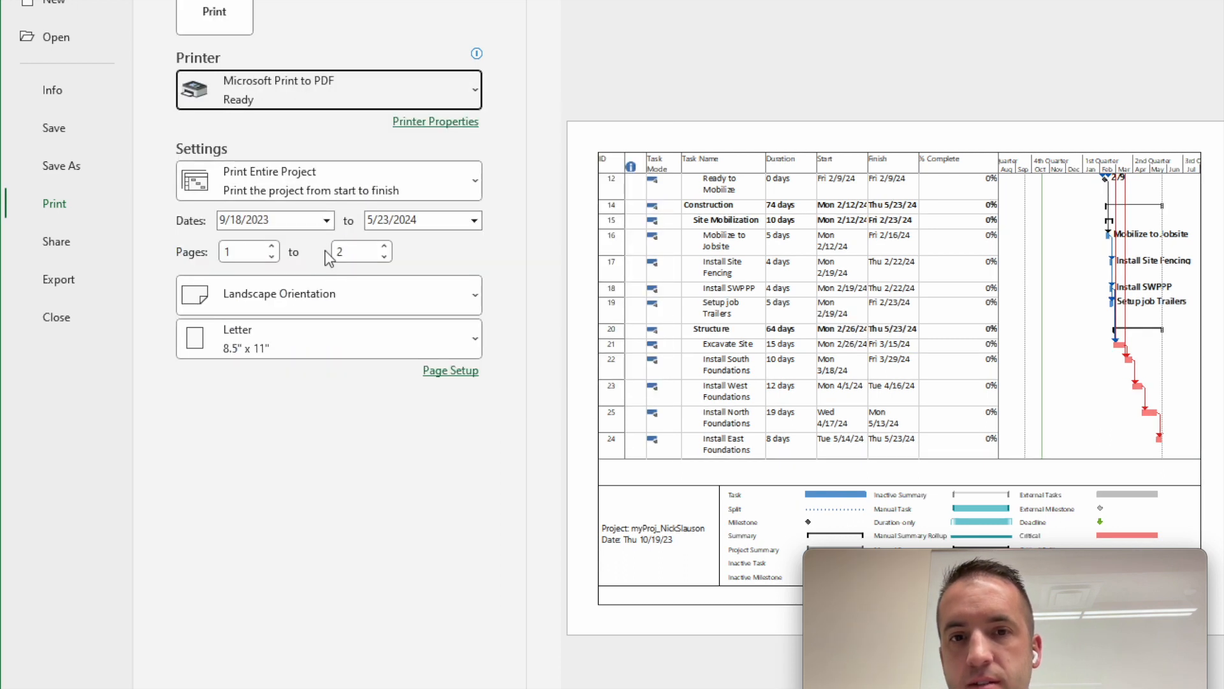
pyautogui.click(214, 15)
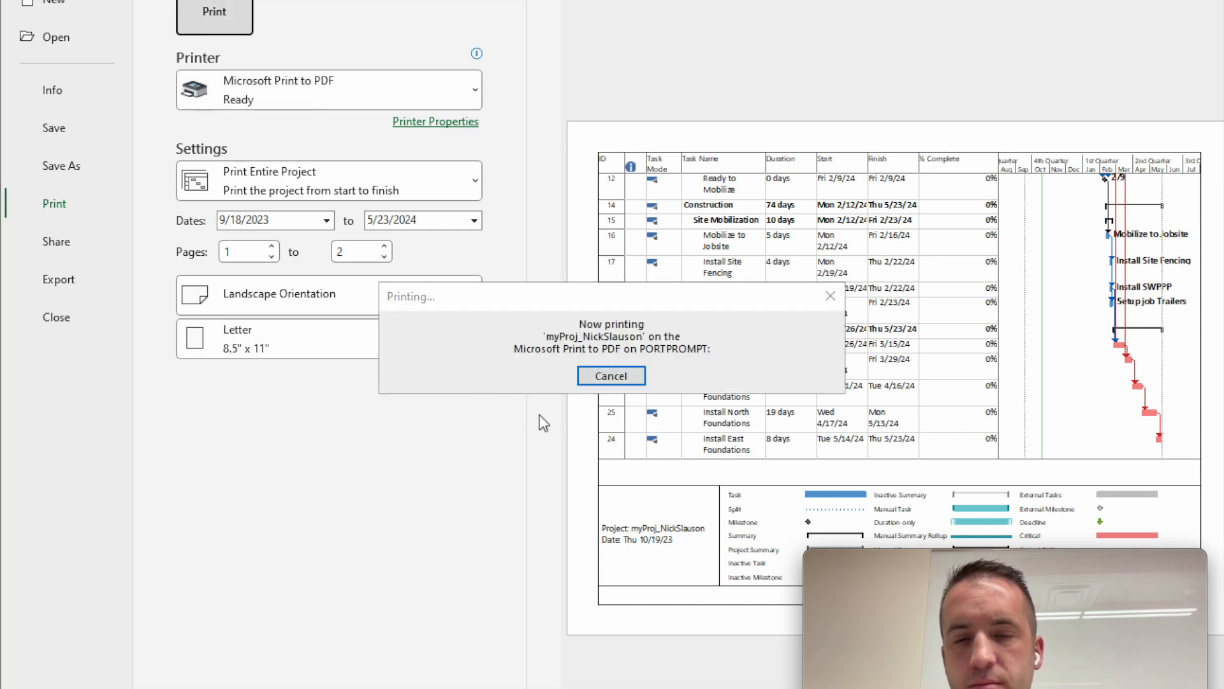
# - Set the PDF's save location to the Desktop folder within the personal user folder on the MacBook's C: local disk
pyautogui.moveTo(751, 320)
pyautogui.mouseDown()
pyautogui.moveTo(704, 295)
pyautogui.moveTo(463, 28)
pyautogui.mouseUp()
pyautogui.click(191, 391)
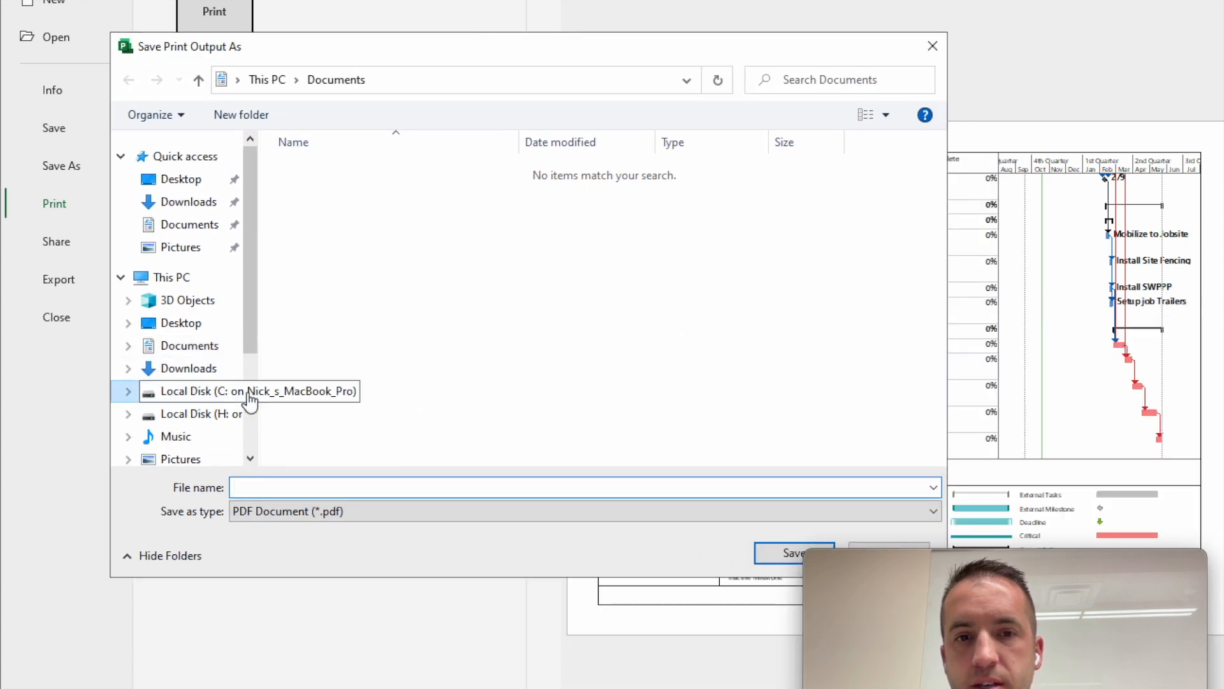
pyautogui.click(350, 231)
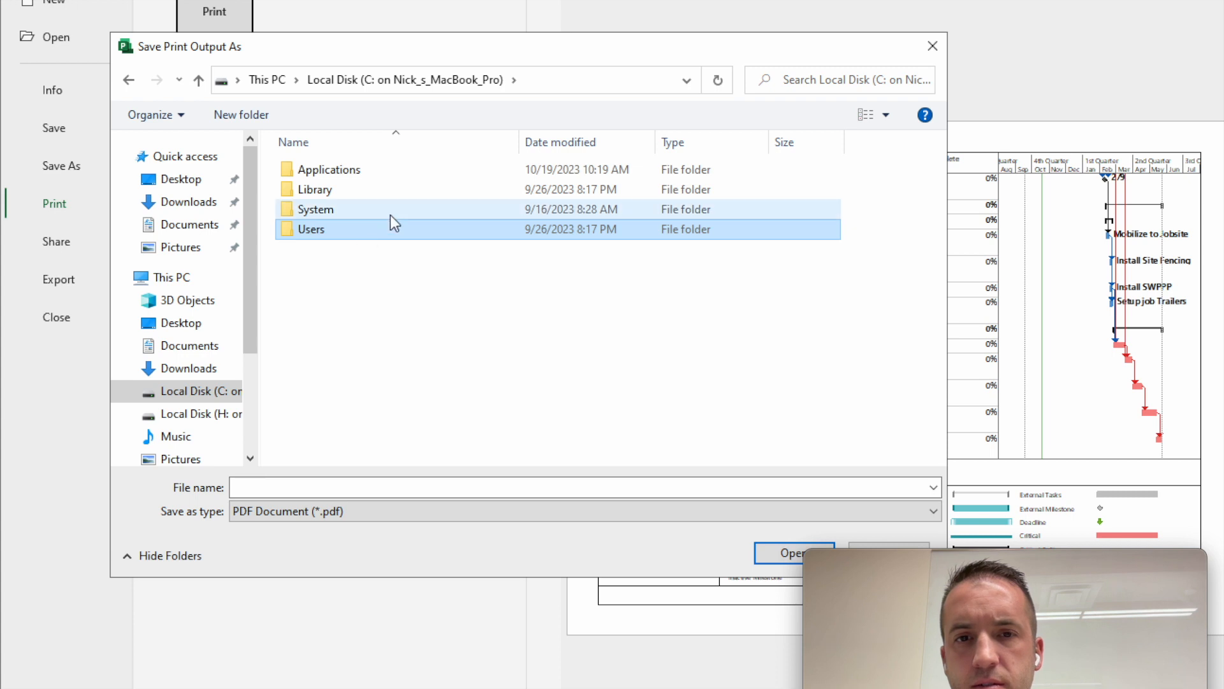
pyautogui.doubleClick(386, 224)
pyautogui.click(350, 193)
pyautogui.press('Return')
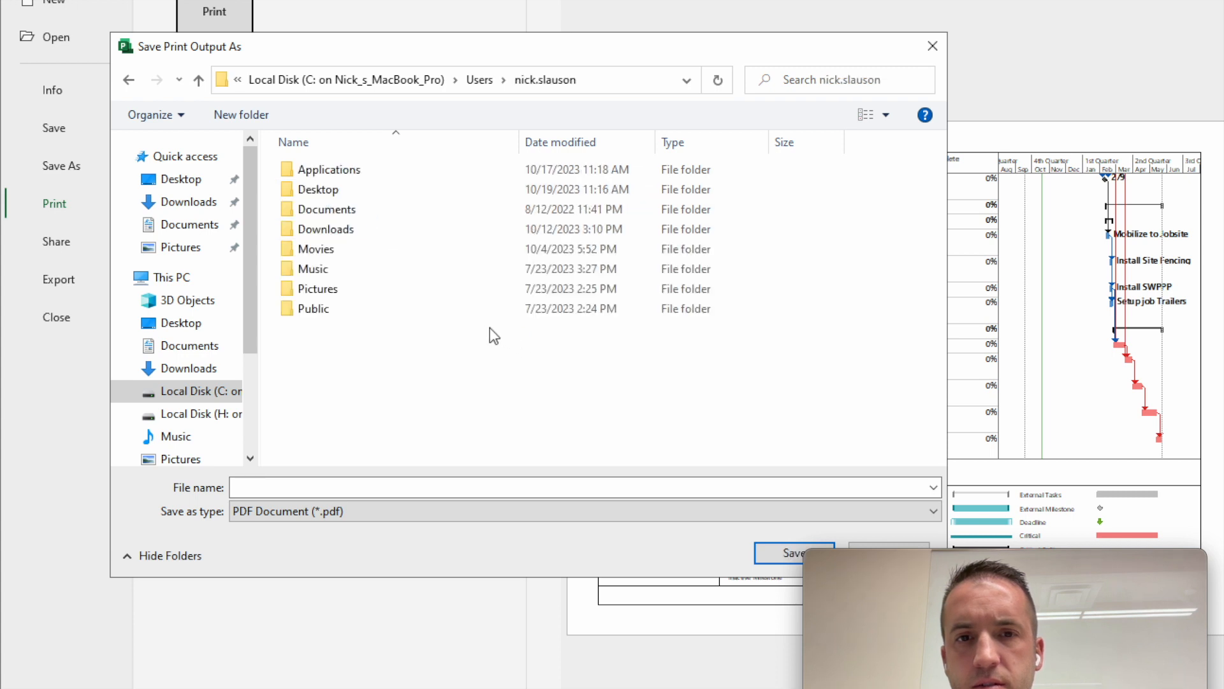
pyautogui.click(380, 193)
pyautogui.press('Return')
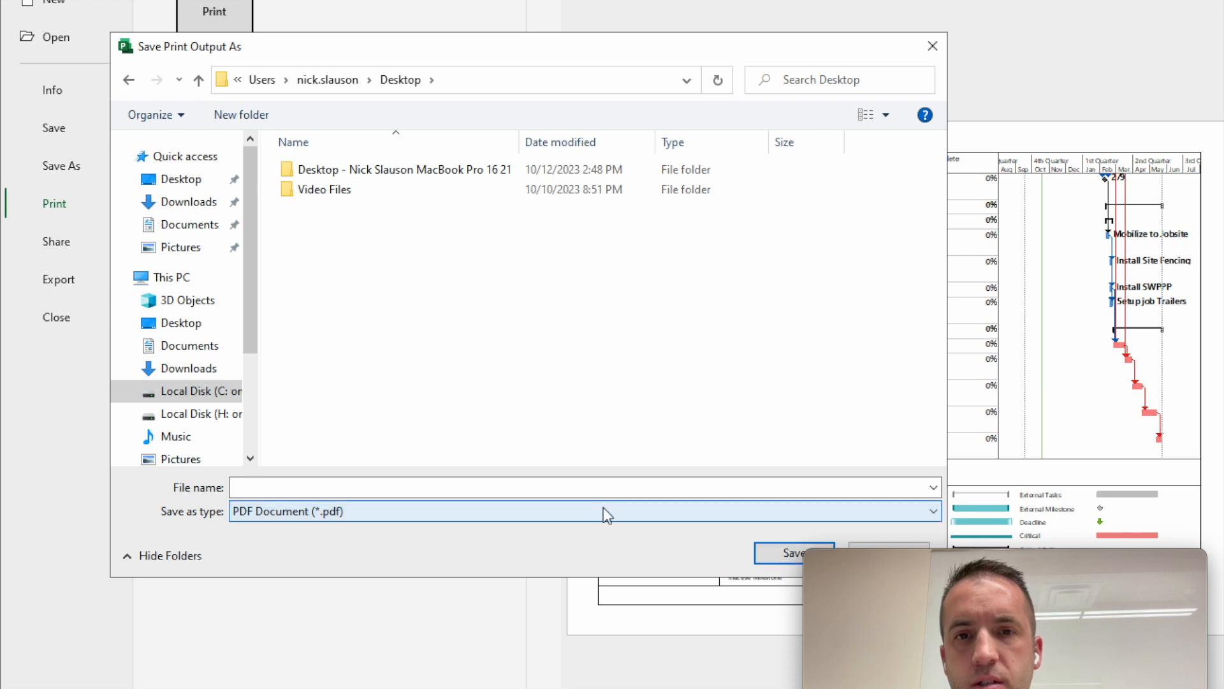
# - Name the PDF output as my project followed by the author's full name, and save it
pyautogui.click(497, 489)
pyautogui.write('my Proje')
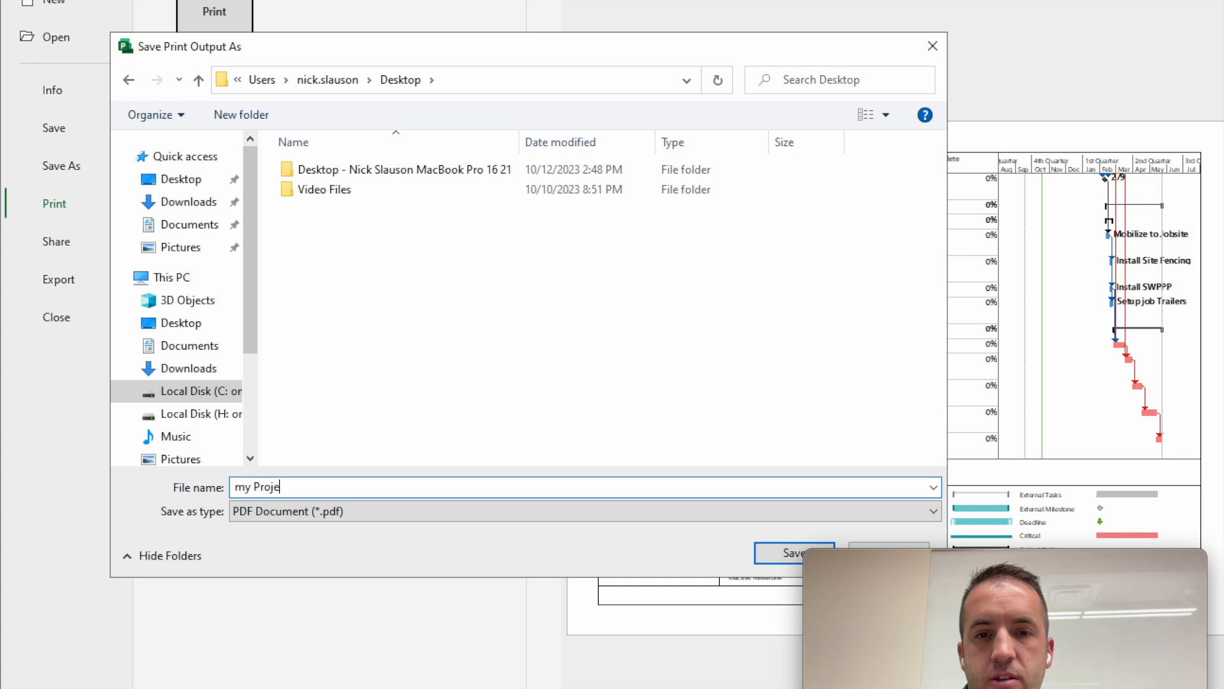
pyautogui.write('NS S')
pyautogui.press('BackSpace')
pyautogui.press('BackSpace')
pyautogui.press('BackSpace')
pyautogui.write('ick Slauson')
pyautogui.press('Return')
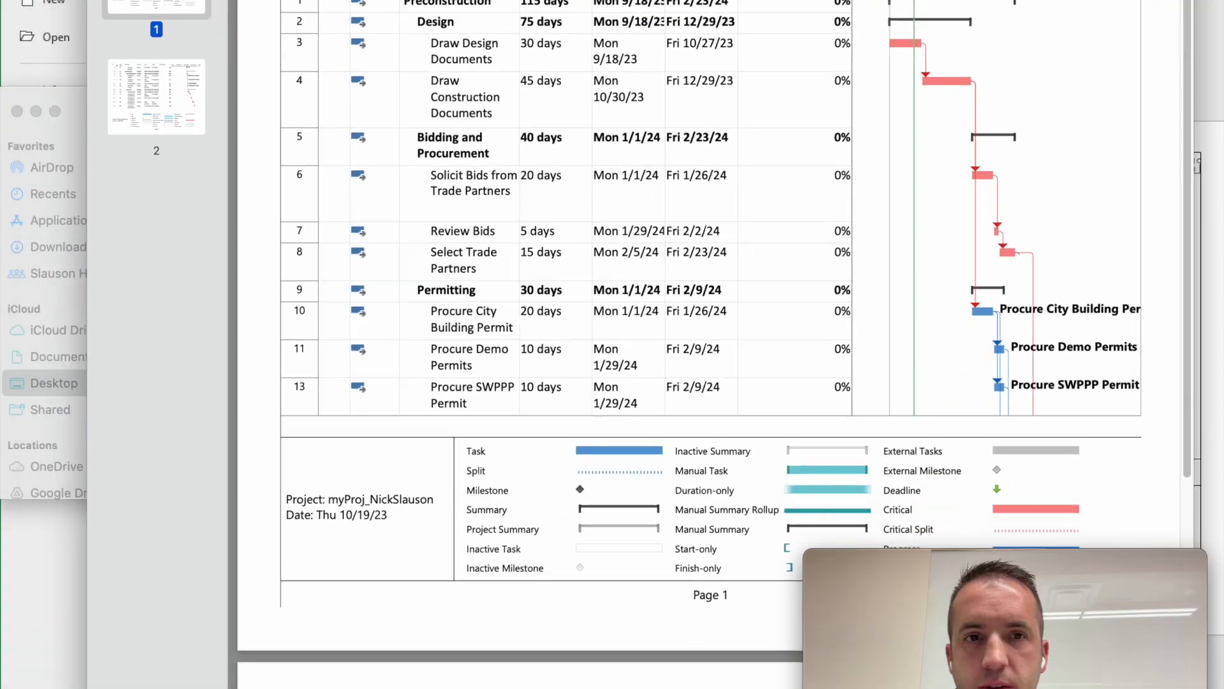
# - View the exported PDF and check the task table and Gantt chart on both pages
pyautogui.moveTo(87, 686); pyautogui.dragTo(1, 686)
pyautogui.scroll(-1, 657, 202)
pyautogui.scroll(4, 657, 201)
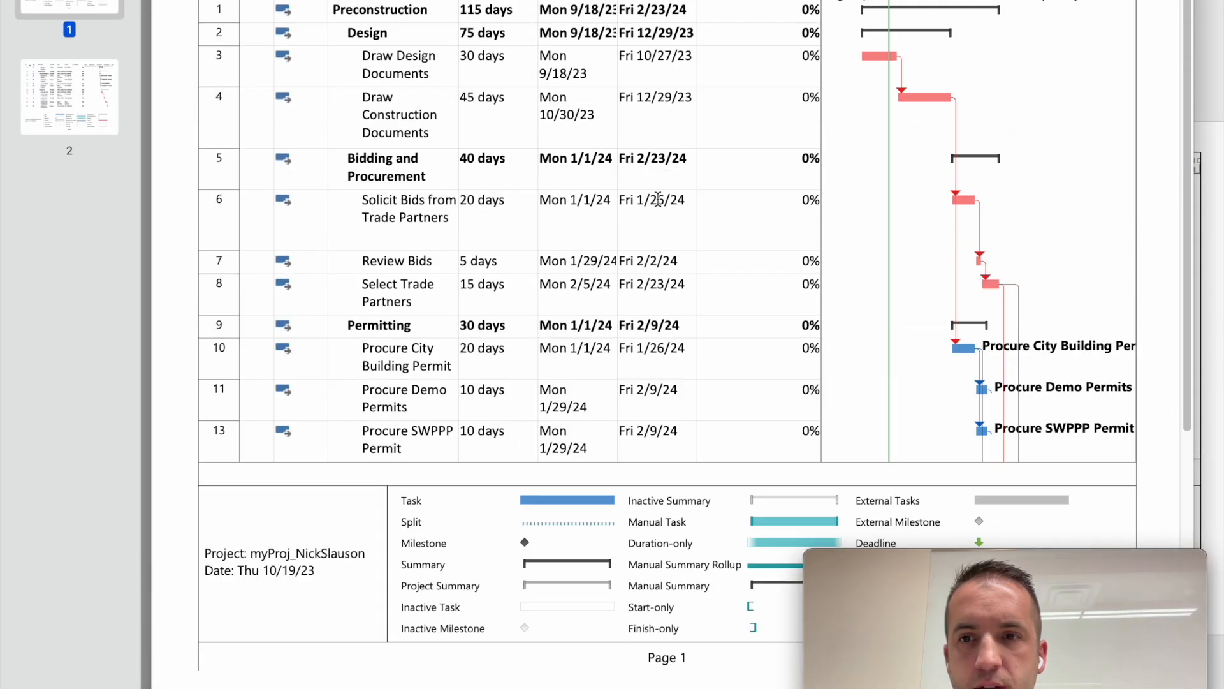
pyautogui.scroll(-10, 672, 227)
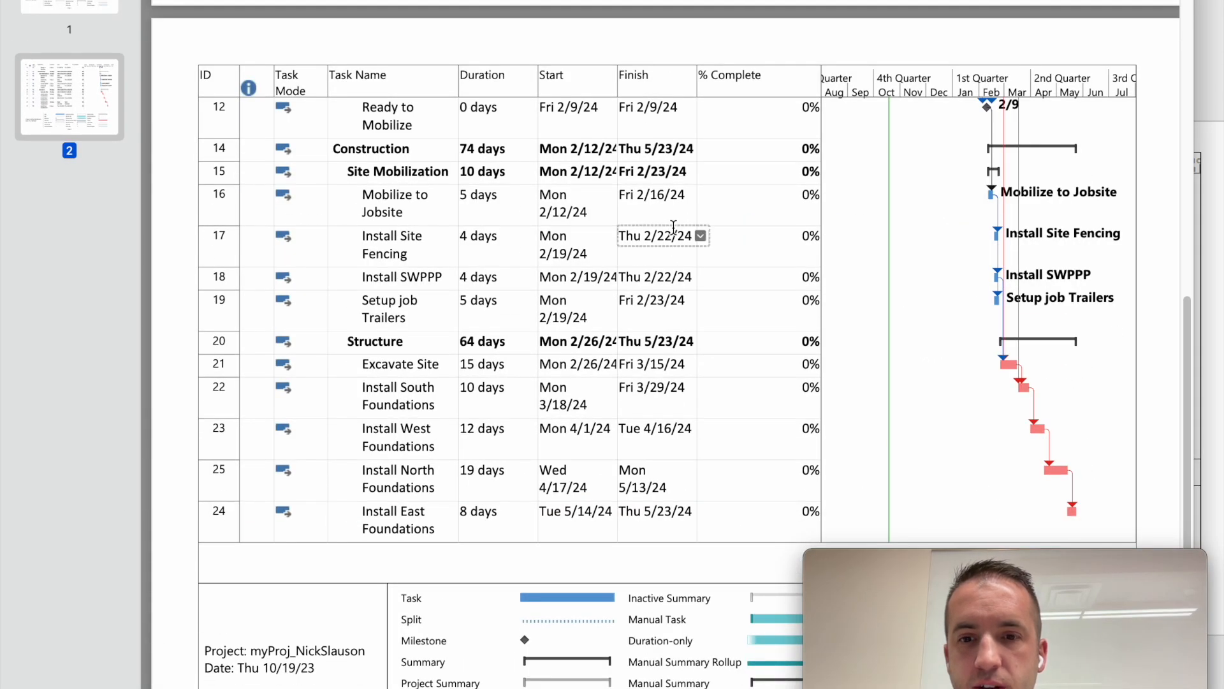